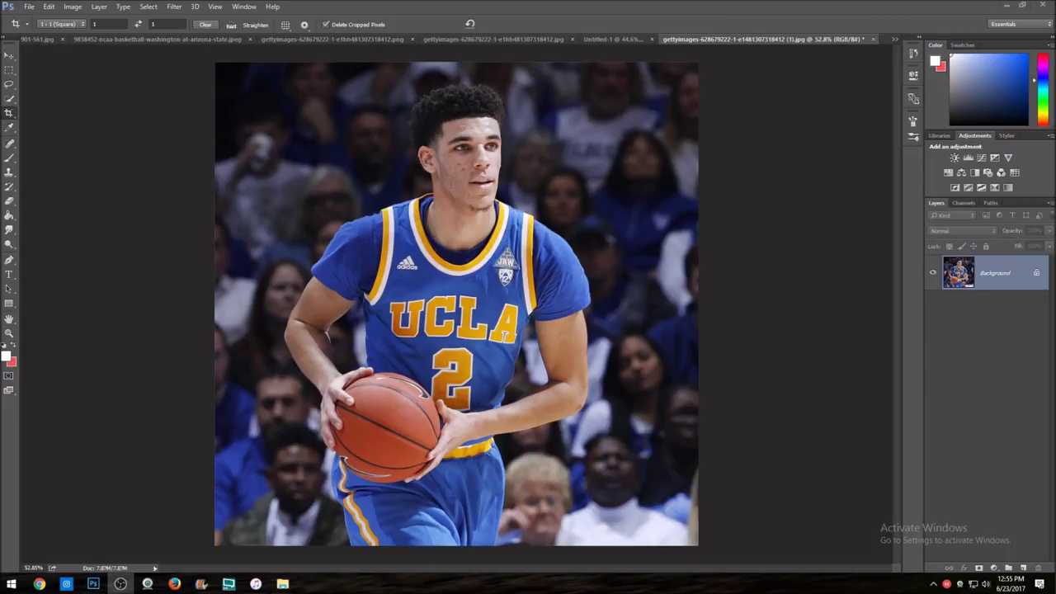
- Review the open basketball photos and finished jersey edits, and examine the layer stack of the Brooklyn edit
left_click(615, 39)
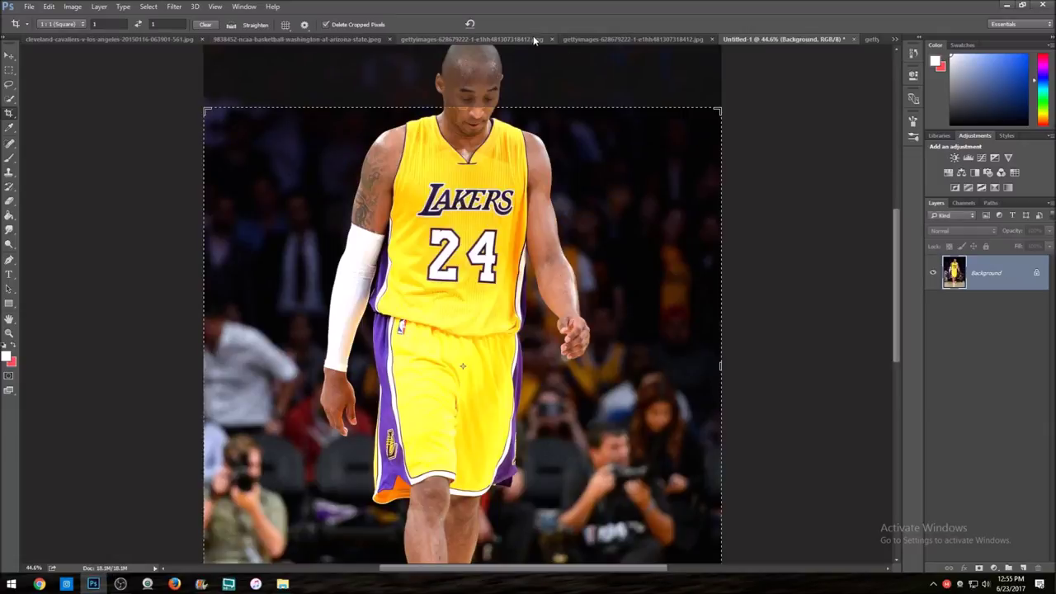
left_click(507, 39)
left_click(321, 38)
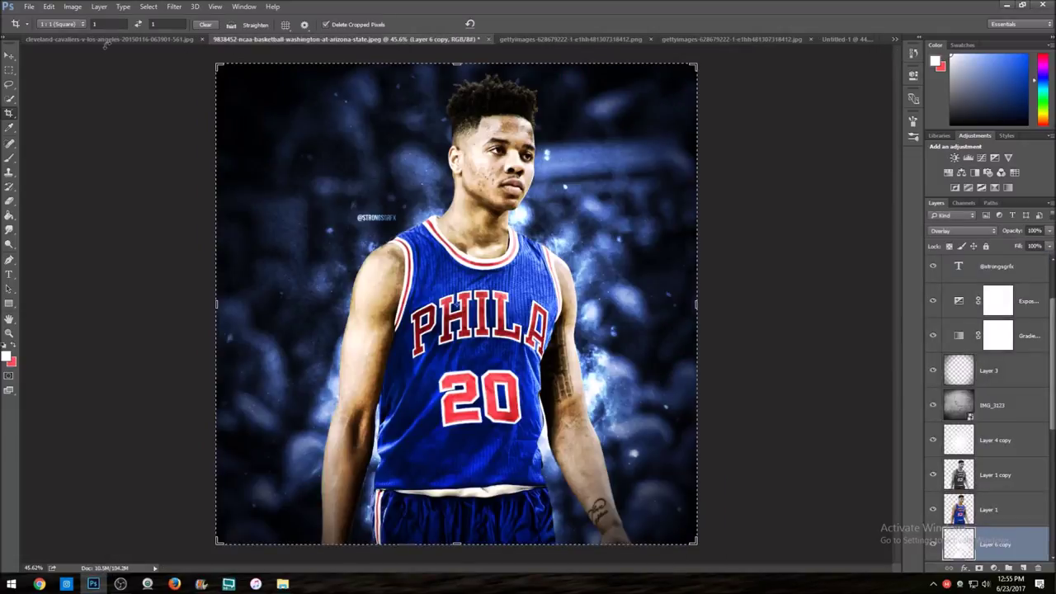
left_click(116, 40)
left_click(895, 39)
left_click(617, 53)
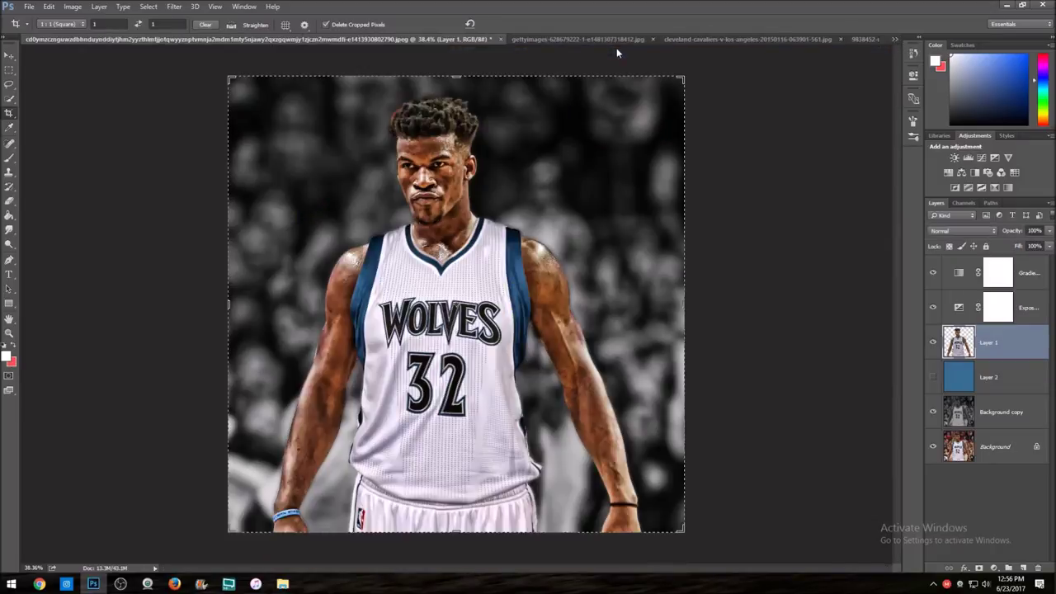
left_click(895, 39)
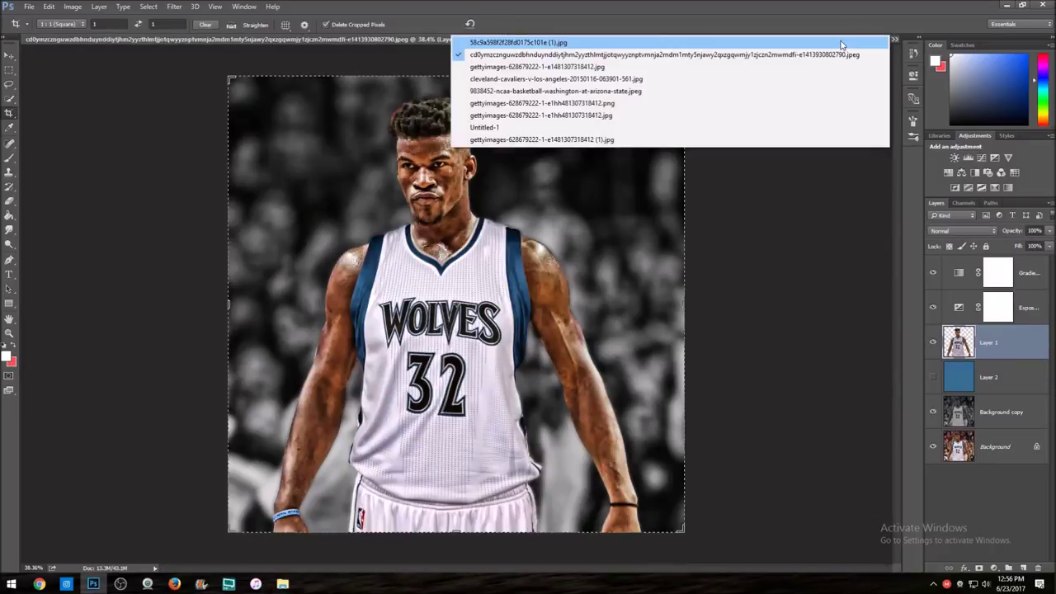
left_click(594, 42)
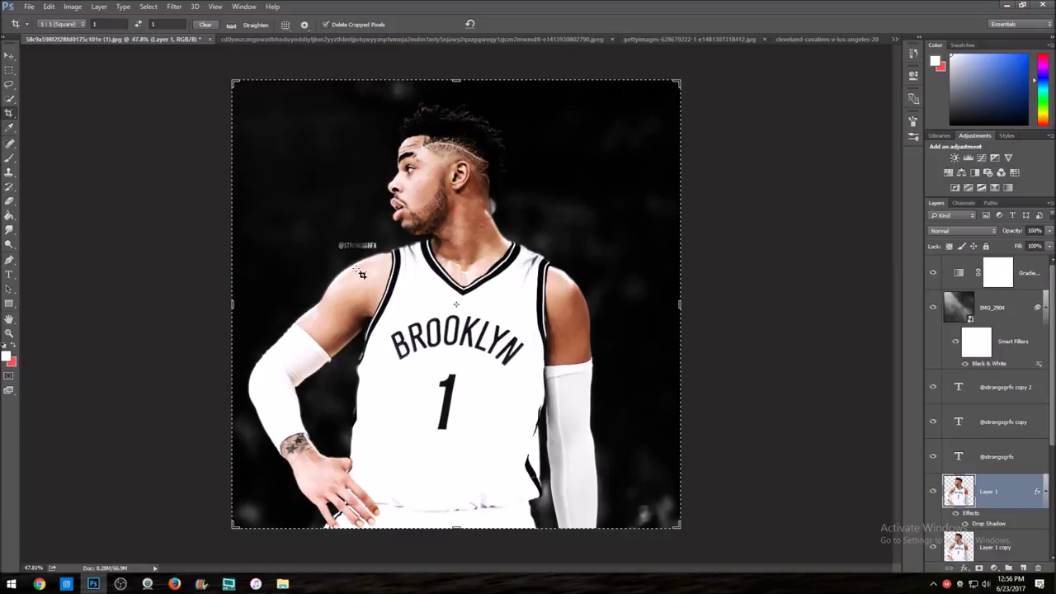
scroll(931, 397, "down", 3)
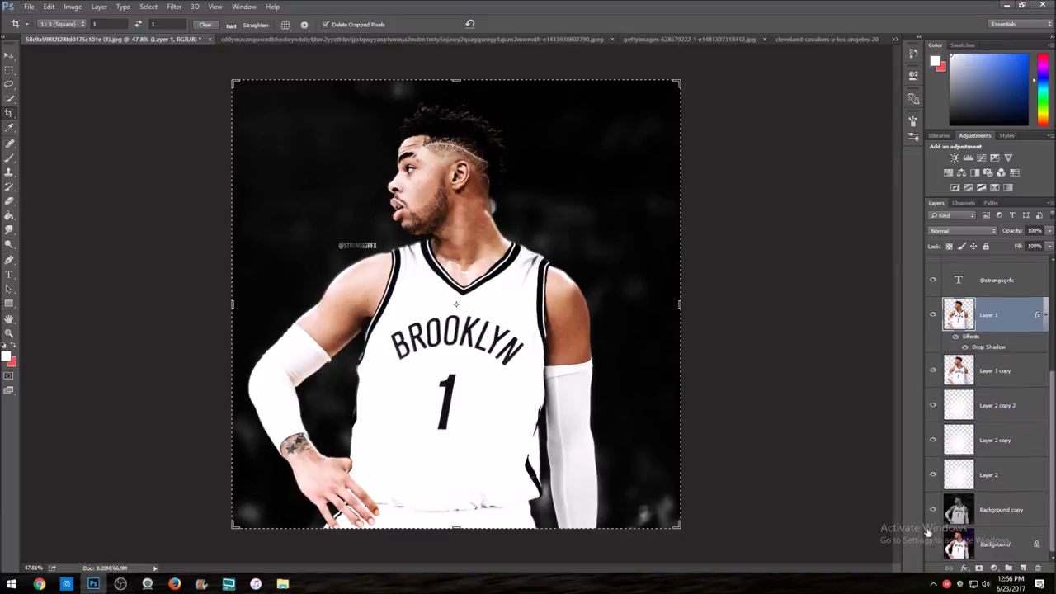
scroll(928, 476, "up", 3)
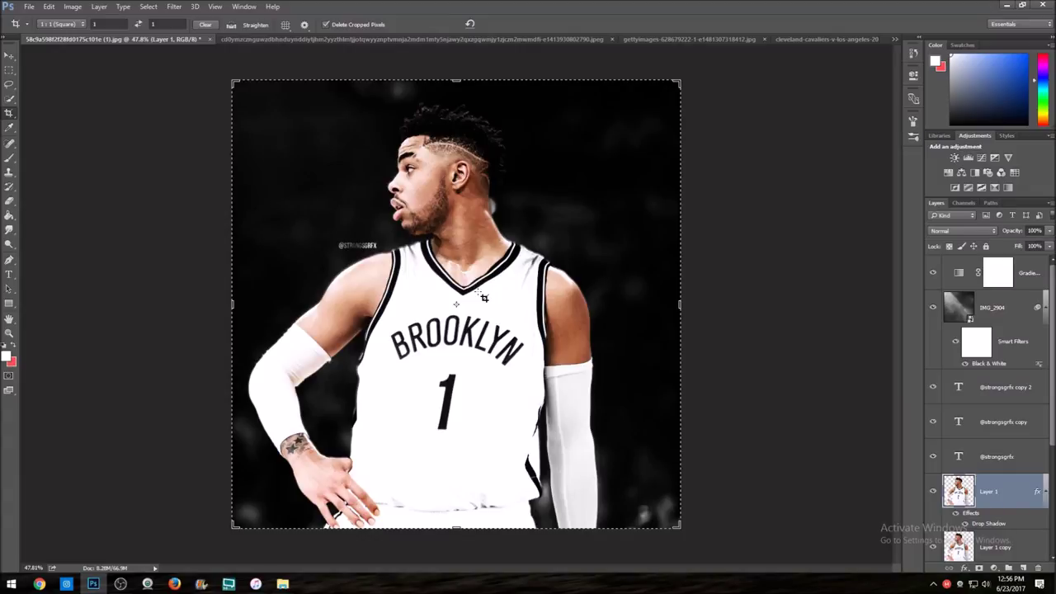
- Bring up the UCLA player photo and compare it with the Lakers player photo
left_click(895, 39)
left_click(661, 137)
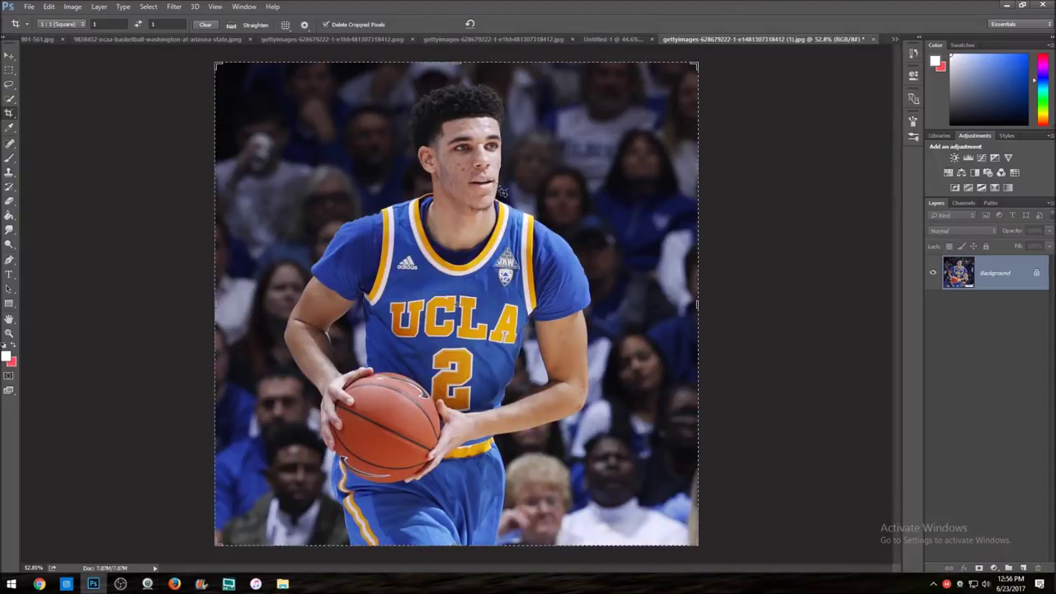
left_click(604, 34)
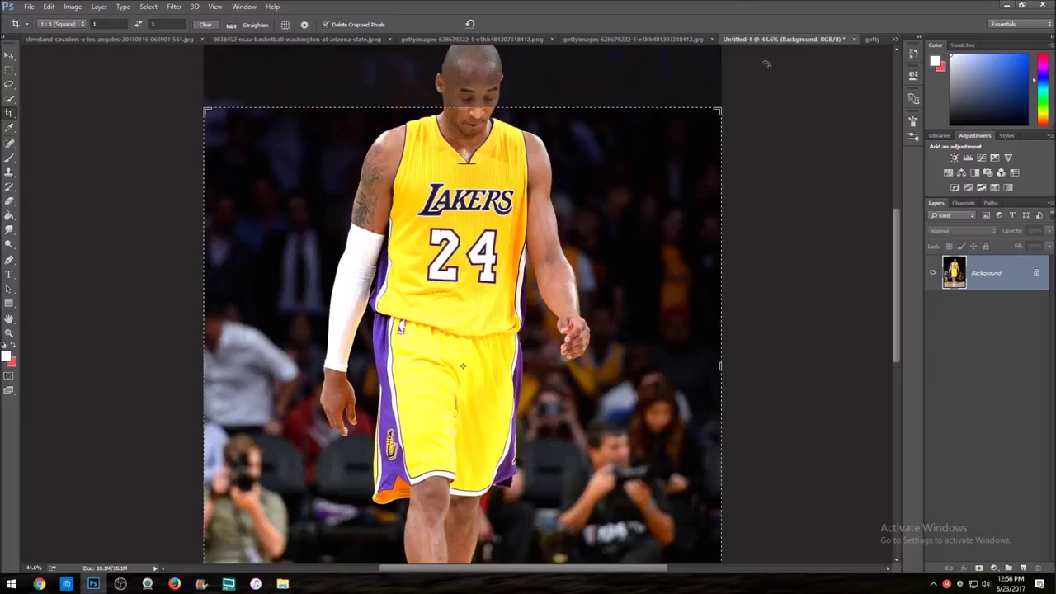
left_click(870, 38)
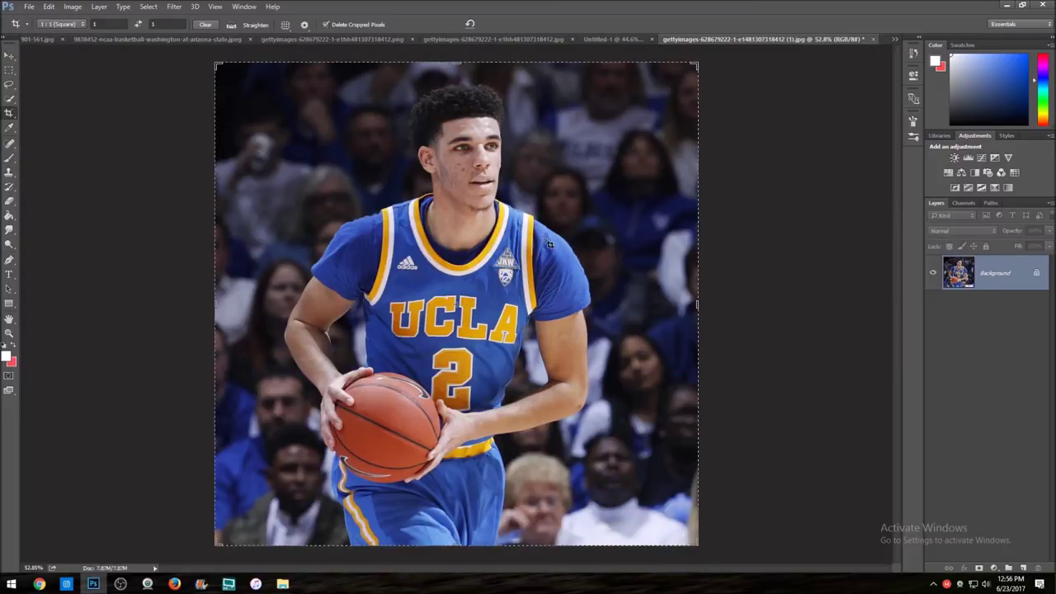
- Switch to the Lakers player photo and reset its crop box
left_click(608, 38)
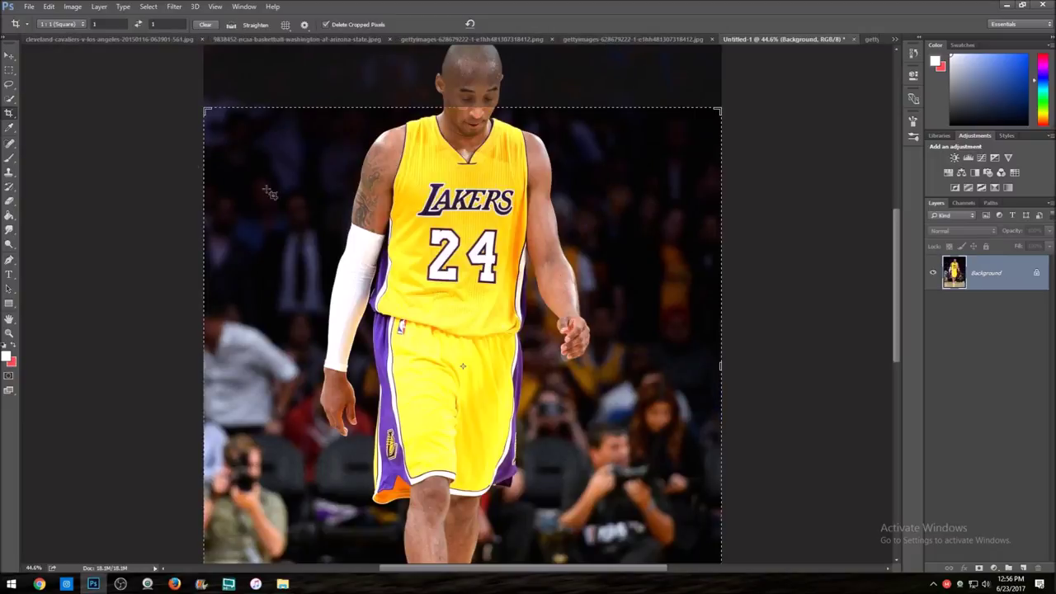
key("ctrl+z")
key("ctrl+z")
left_click(471, 23)
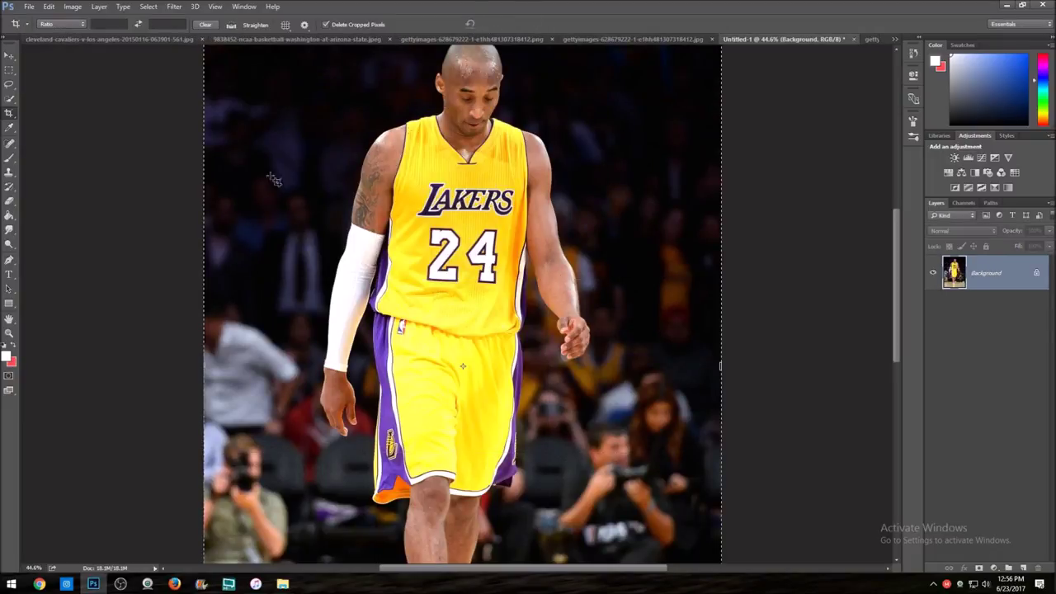
- Select the yellow Lakers jersey with the Quick Selection tool and copy it to its own layer with the Background hidden
left_click(10, 99)
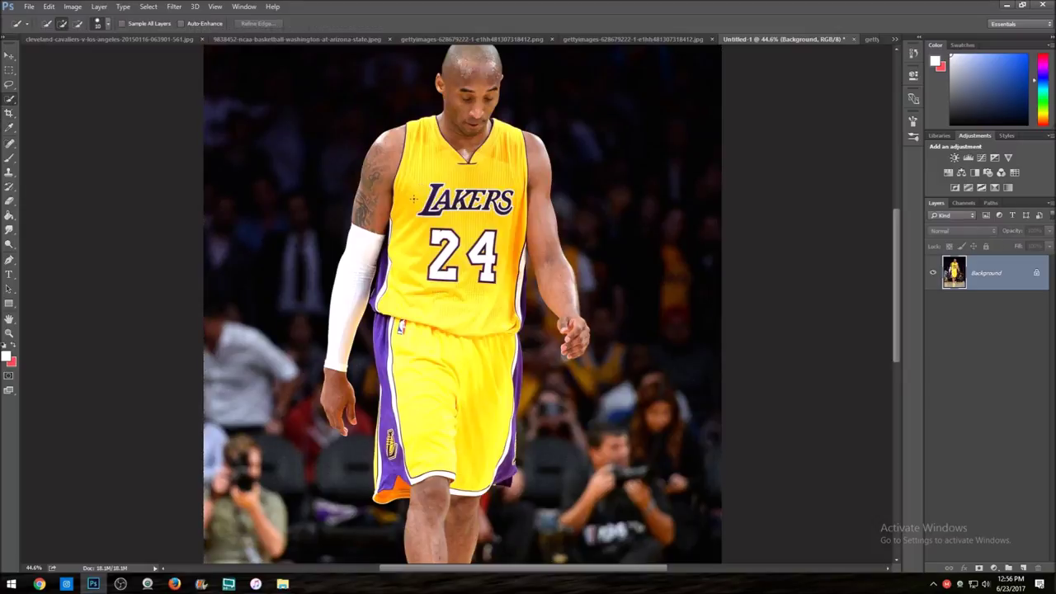
scroll(413, 199, "up", 3)
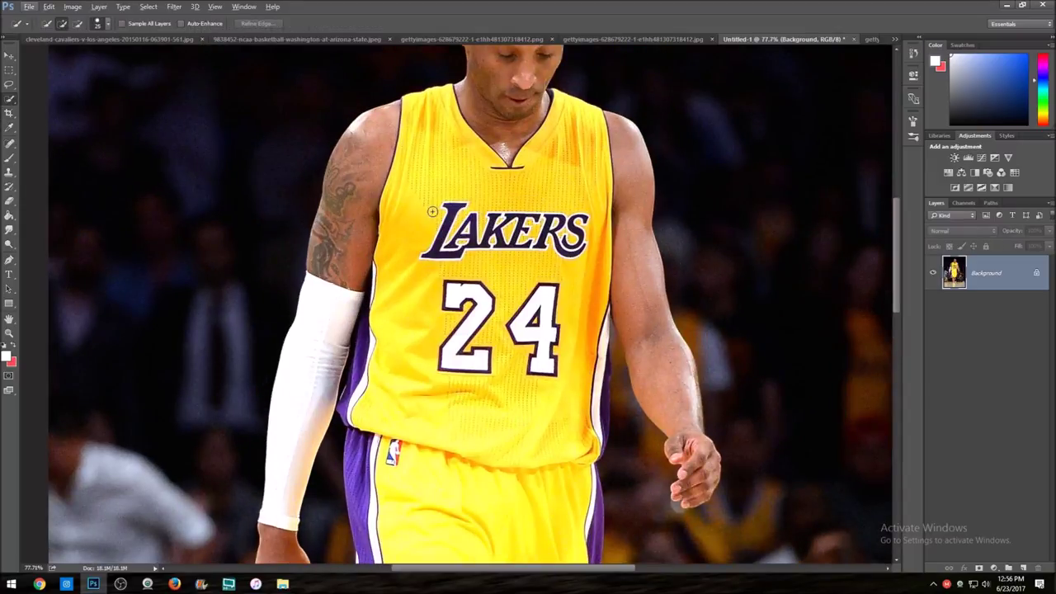
left_click(403, 175)
left_click(121, 585)
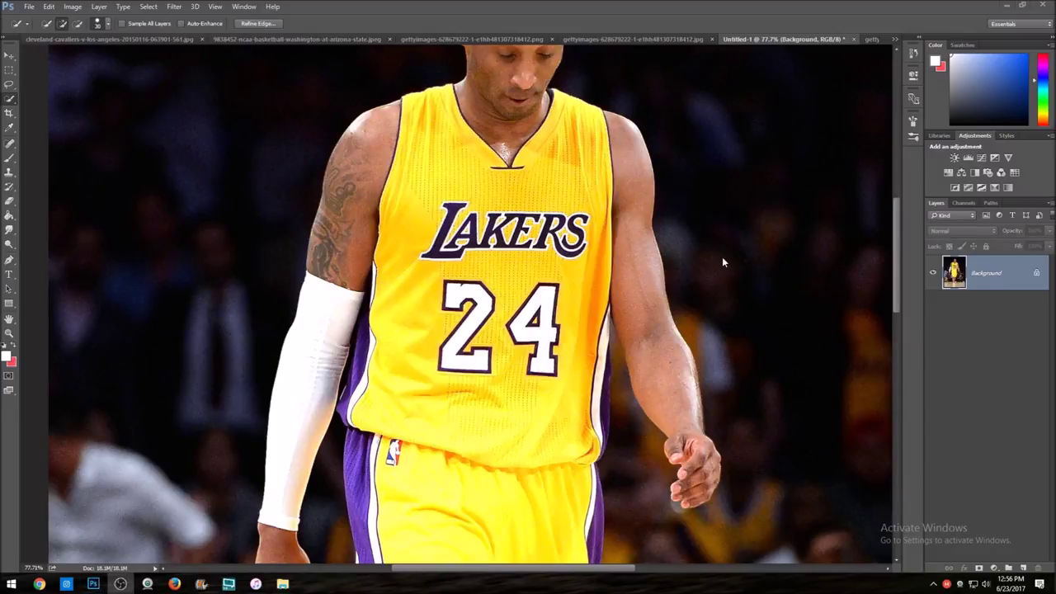
left_click(458, 198)
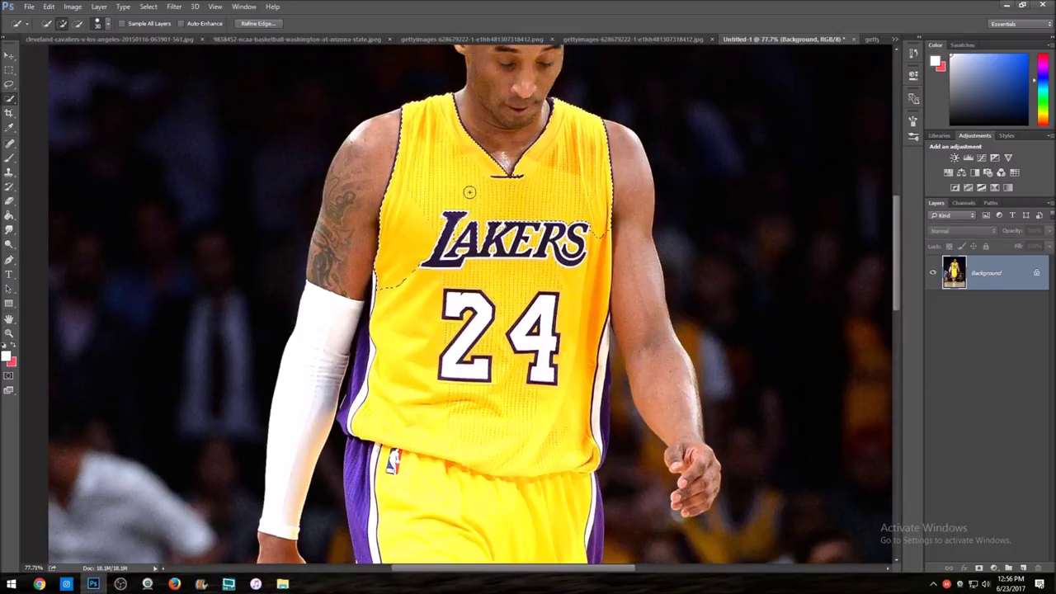
scroll(452, 173, "up", 2)
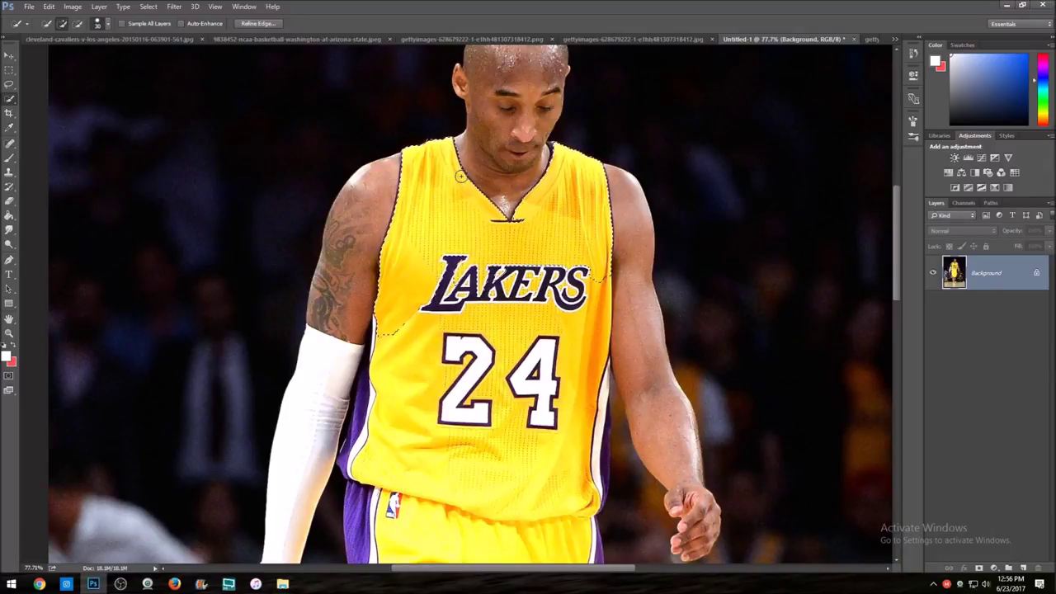
left_click_drag(512, 223, 598, 446)
scroll(471, 420, "down", 1)
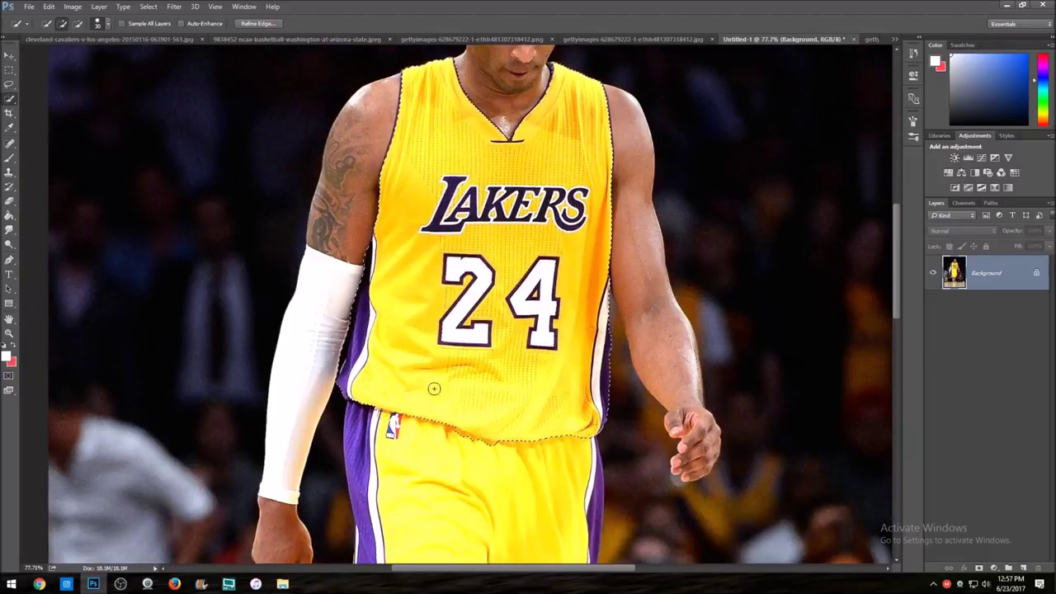
scroll(440, 193, "up", 3)
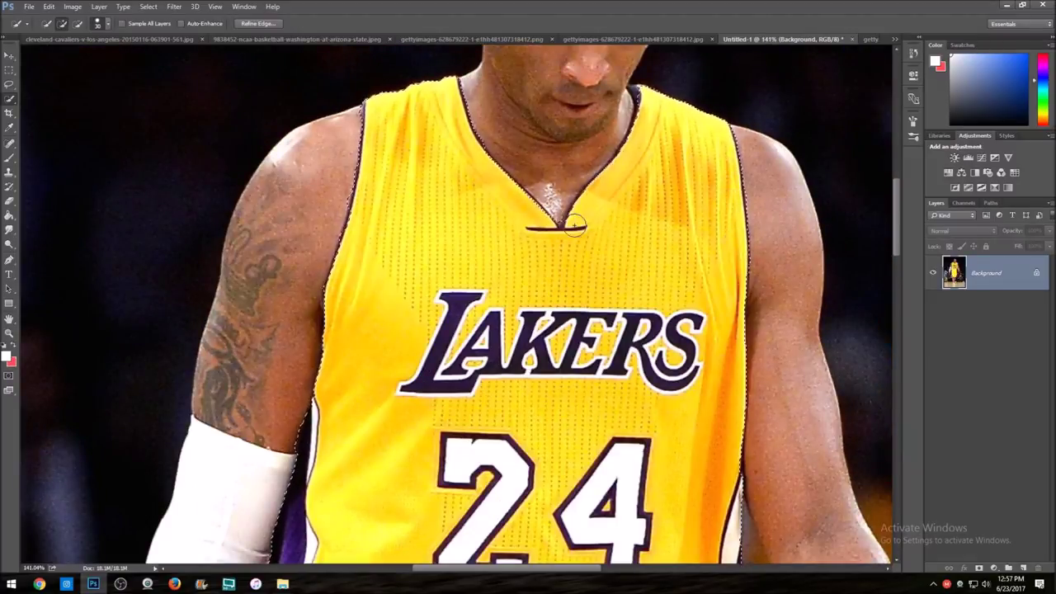
scroll(728, 410, "down", 5)
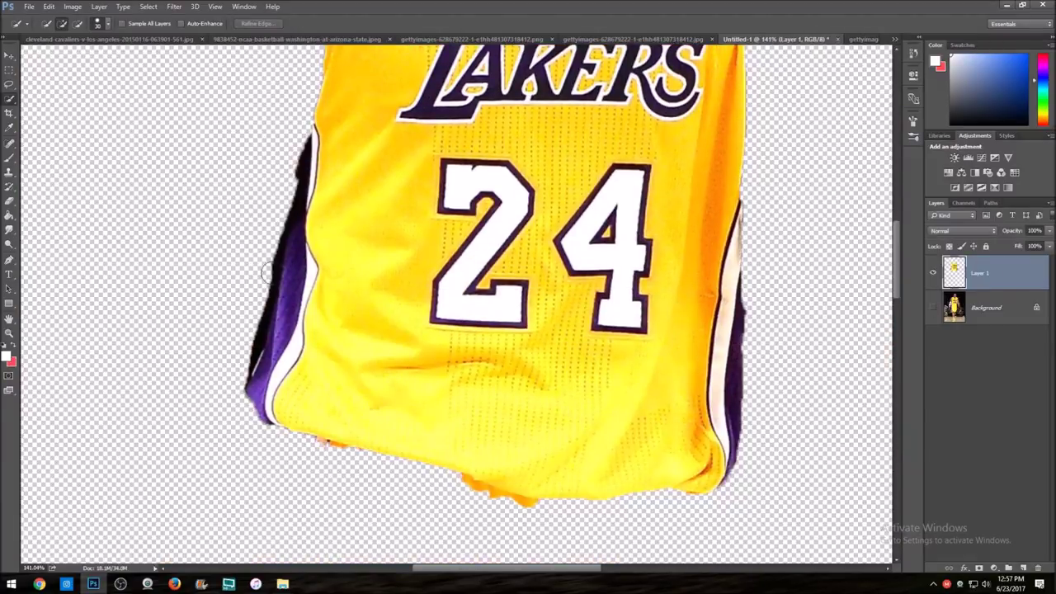
- Erase the leftover fringes around the edges of the jersey cutout with a hard round eraser
key("e")
key("F5")
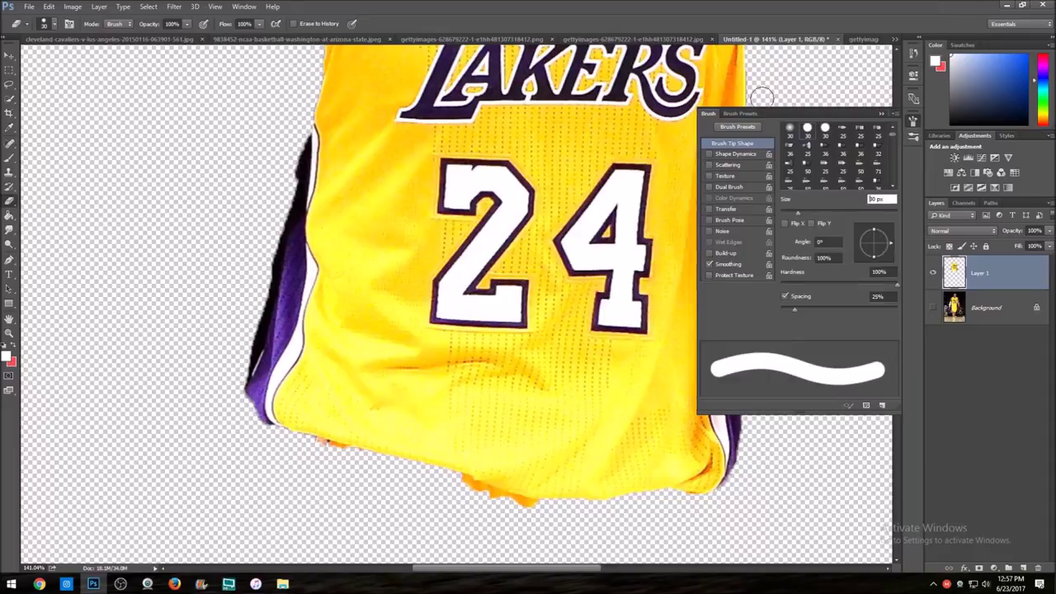
key("F5")
scroll(759, 347, "up", 10)
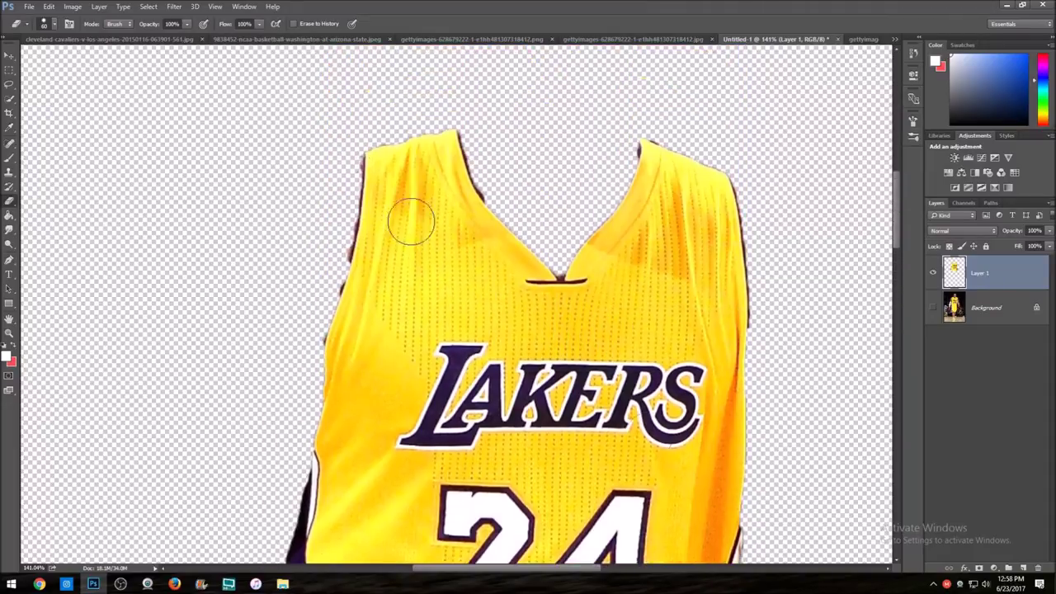
left_click_drag(755, 176, 767, 276)
scroll(767, 276, "down", 5)
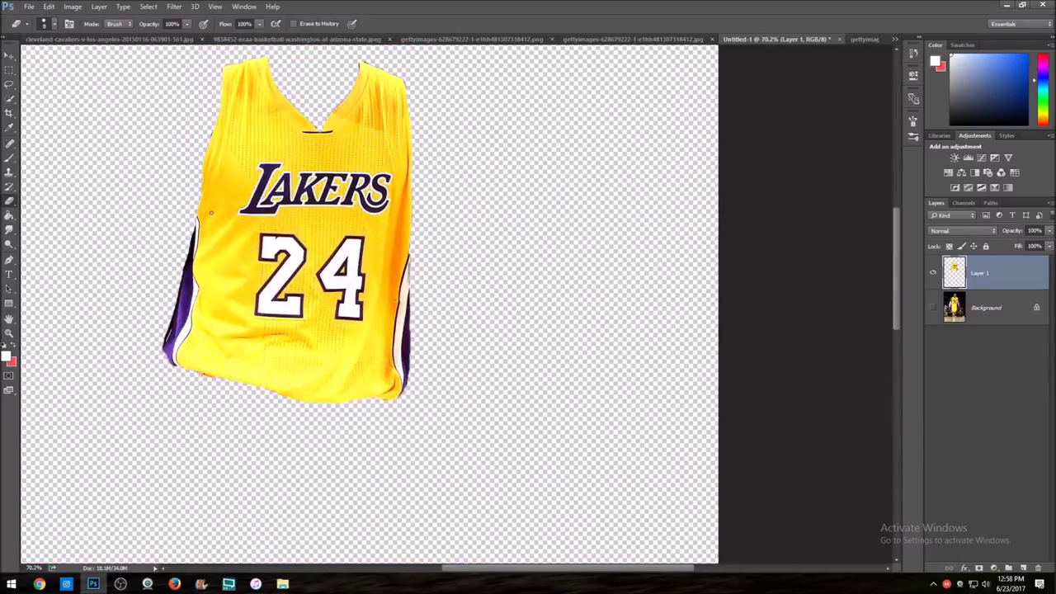
scroll(207, 216, "down", 1)
scroll(200, 219, "up", 2)
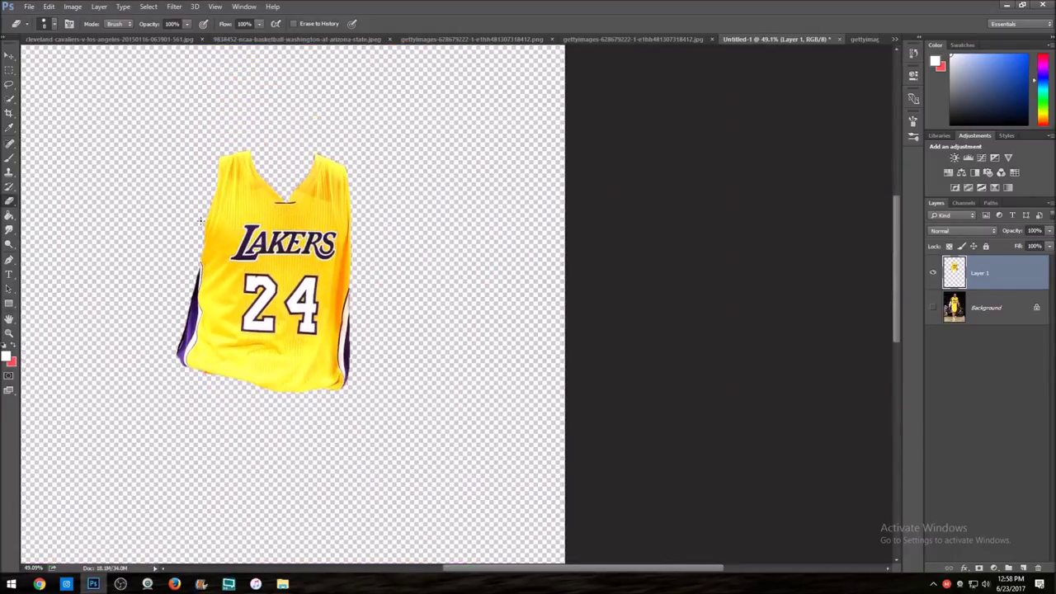
- Show the Background layer to compare the Lakers photo with the UCLA photo, and hide it again to inspect the cut-out jersey
left_click(933, 307)
scroll(230, 312, "down", 3)
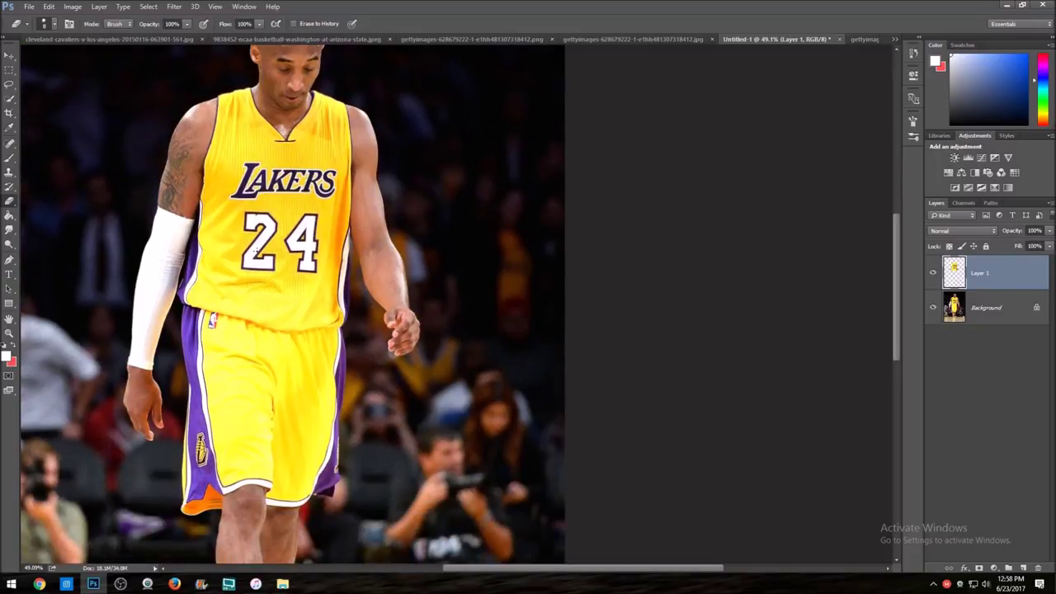
scroll(256, 248, "up", 3)
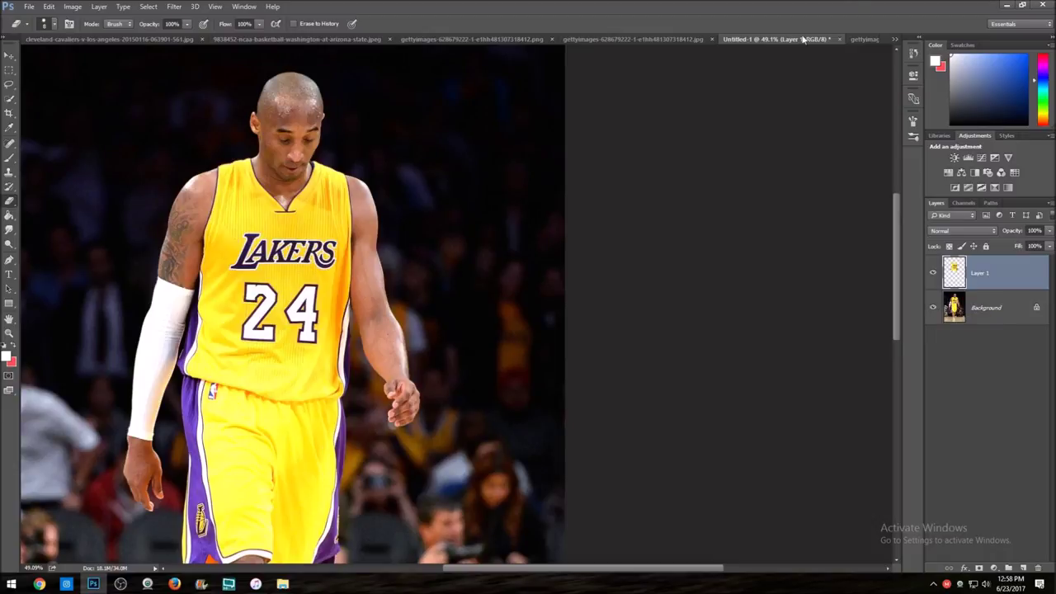
left_click(862, 38)
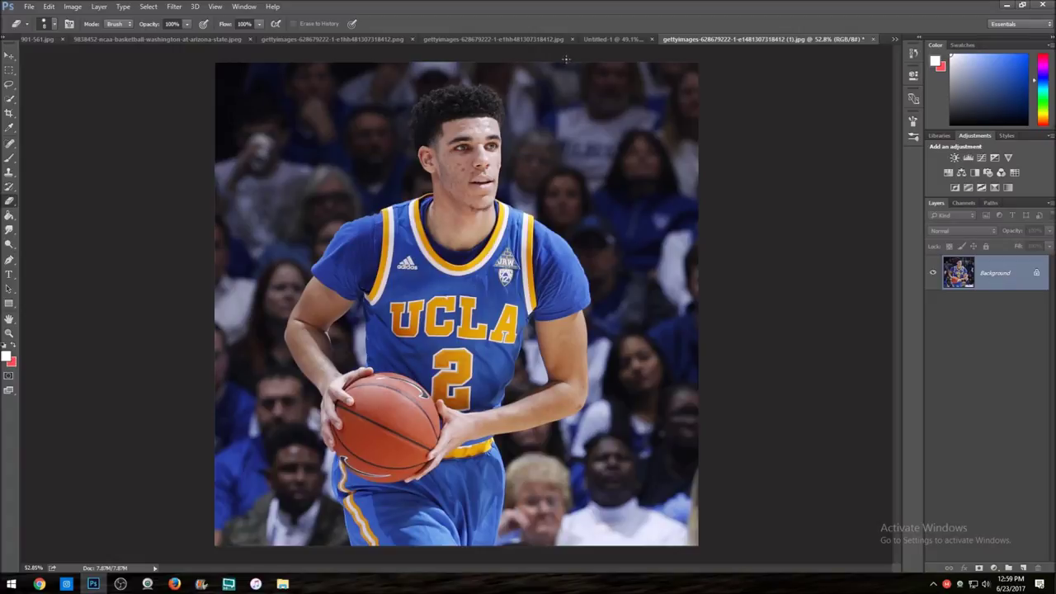
left_click(589, 39)
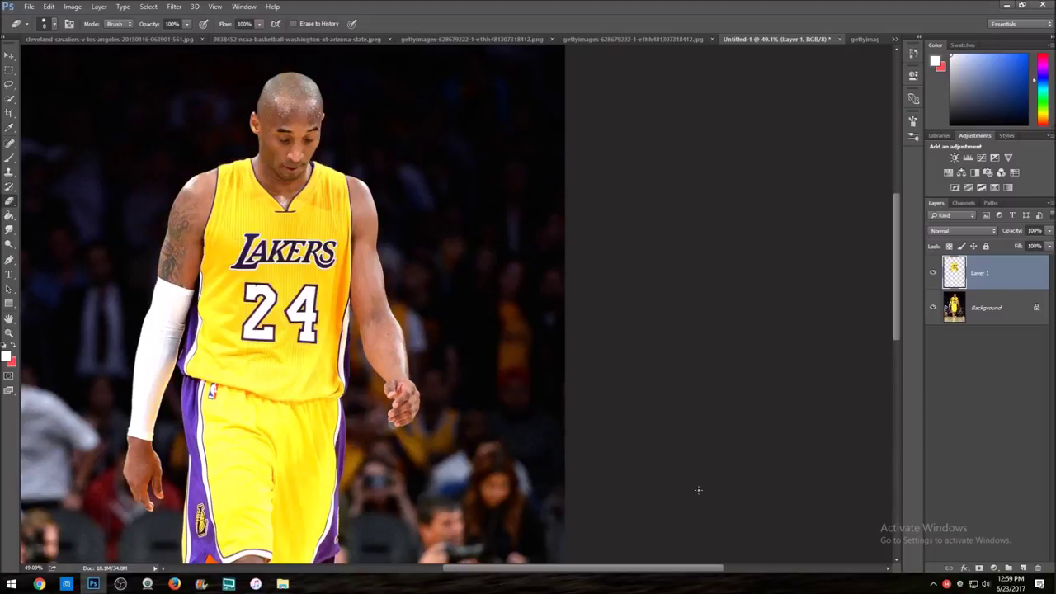
left_click(934, 307)
scroll(363, 261, "up", 1)
scroll(277, 366, "down", 2)
scroll(261, 449, "down", 2)
scroll(499, 191, "up", 4)
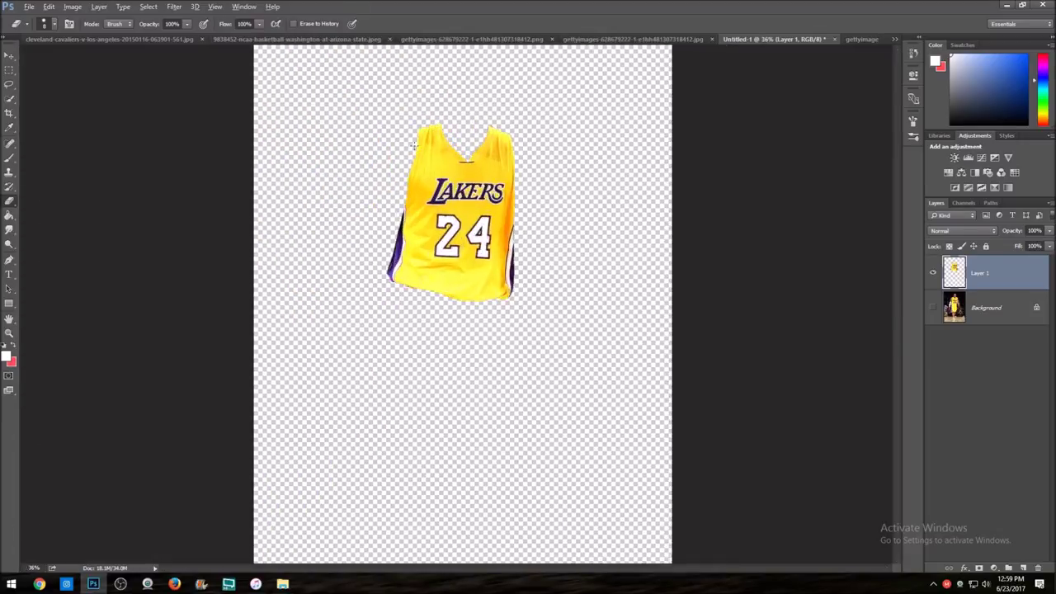
scroll(499, 192, "up", 1)
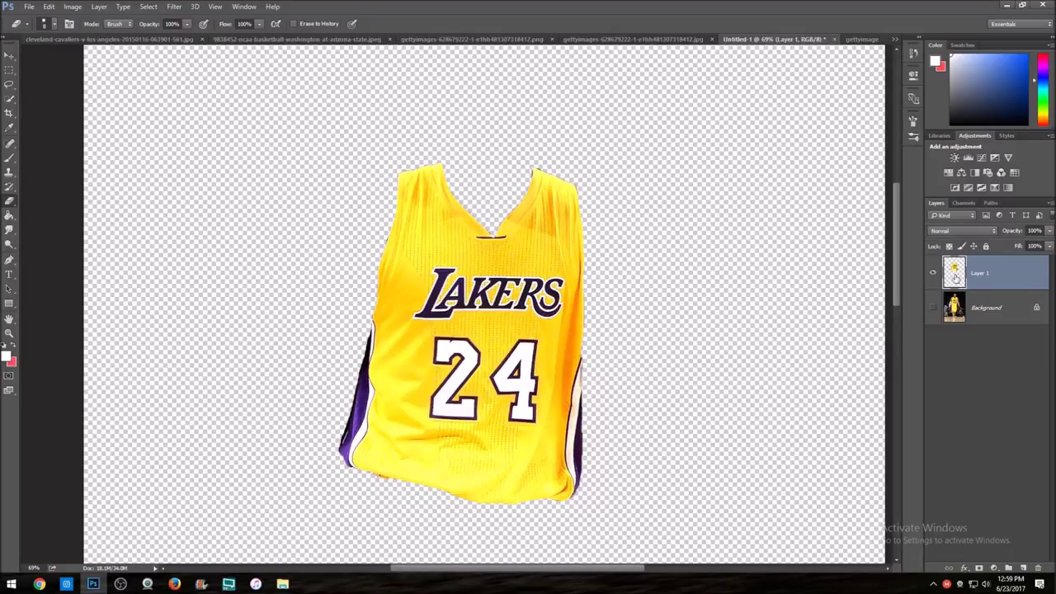
right_click(983, 272)
left_click(850, 118)
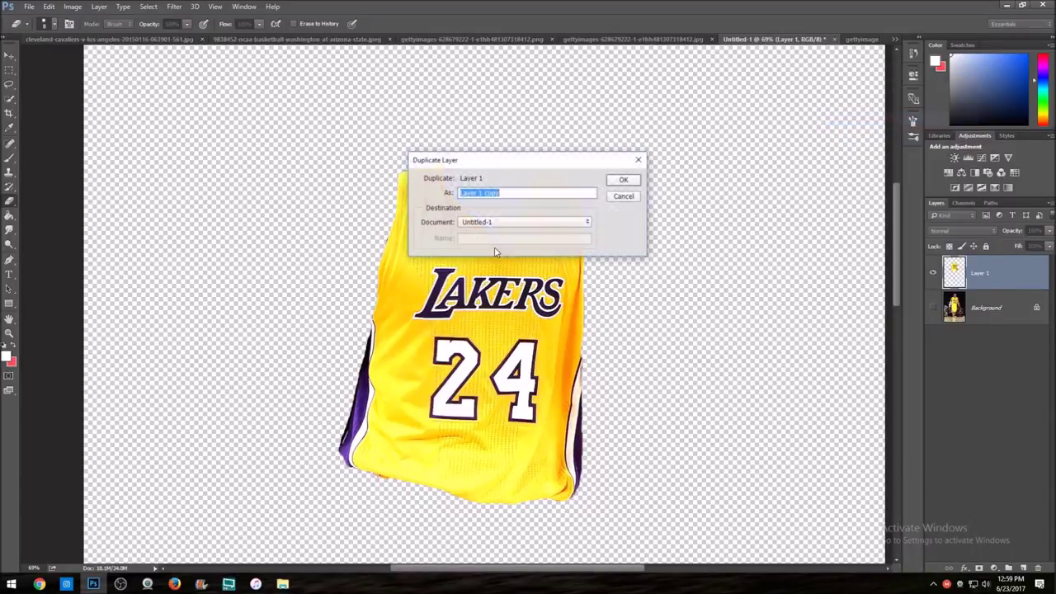
left_click(512, 222)
left_click(537, 295)
left_click(624, 181)
left_click(862, 39)
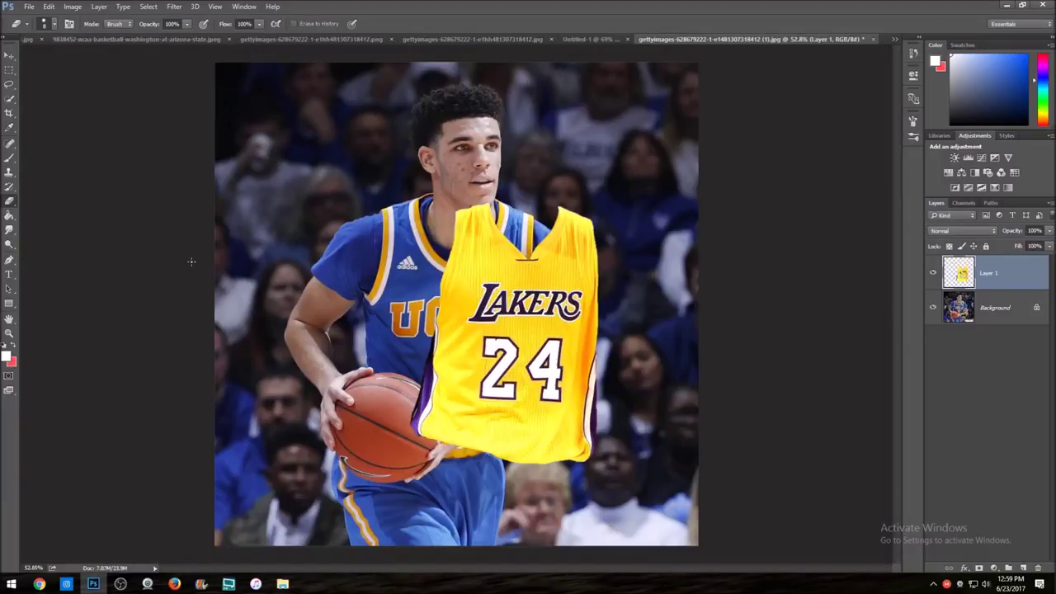
- Position the Lakers jersey over the UCLA player's torso and rotate it clockwise by about 1.9 degrees
left_click(7, 51)
left_click_drag(512, 330, 436, 320)
left_click(526, 188)
left_click_drag(599, 223, 588, 247)
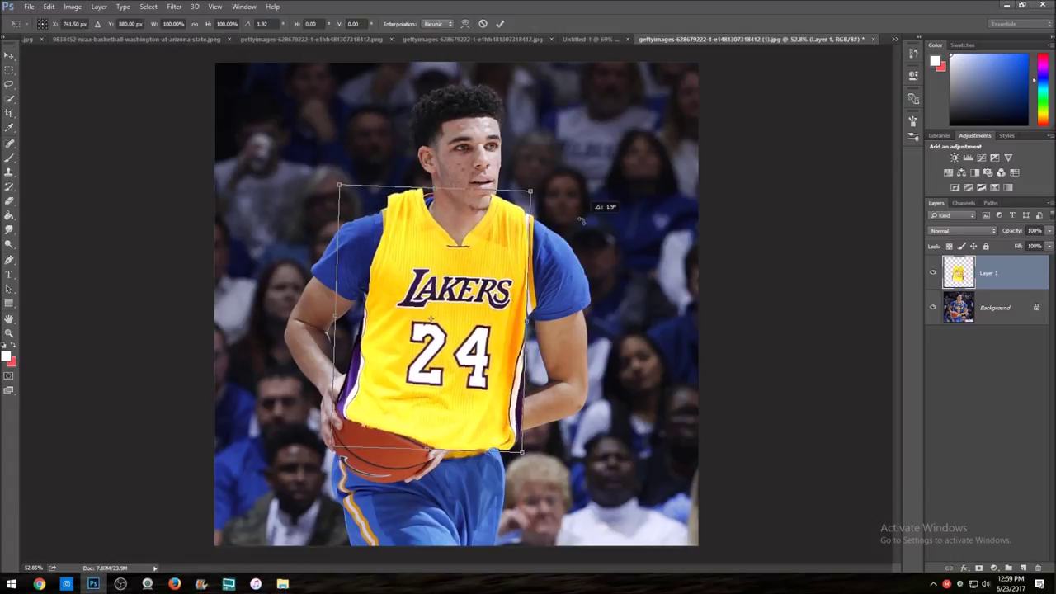
left_click_drag(456, 270, 464, 284)
- Warp the jersey by pulling its corner out over the player's right shoulder, raising the top edge and lowering the chest area
scroll(487, 346, "up", 3)
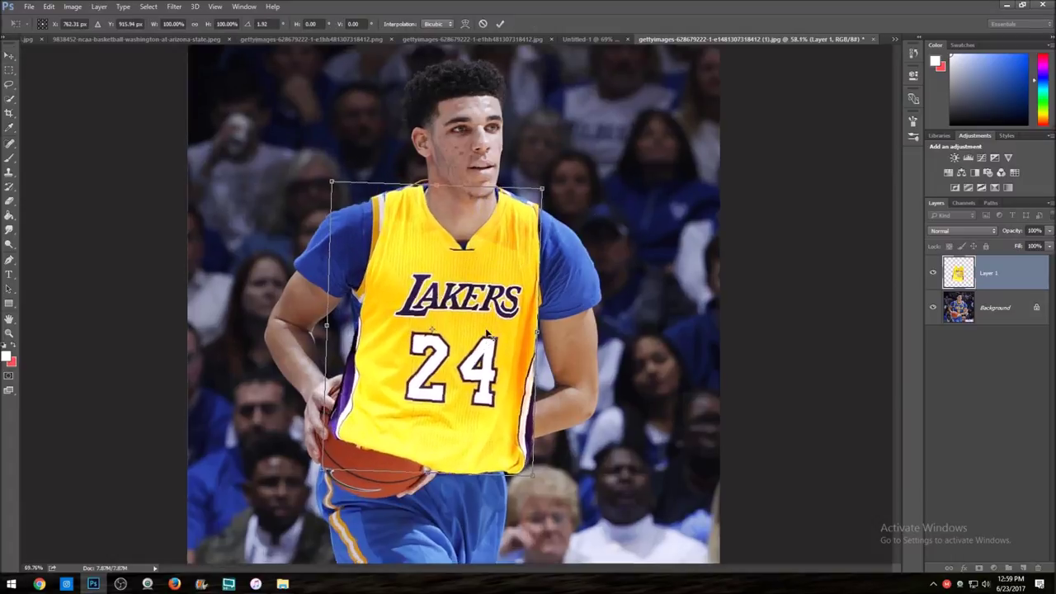
left_click(465, 24)
left_click_drag(304, 155, 257, 169)
scroll(351, 170, "up", 3)
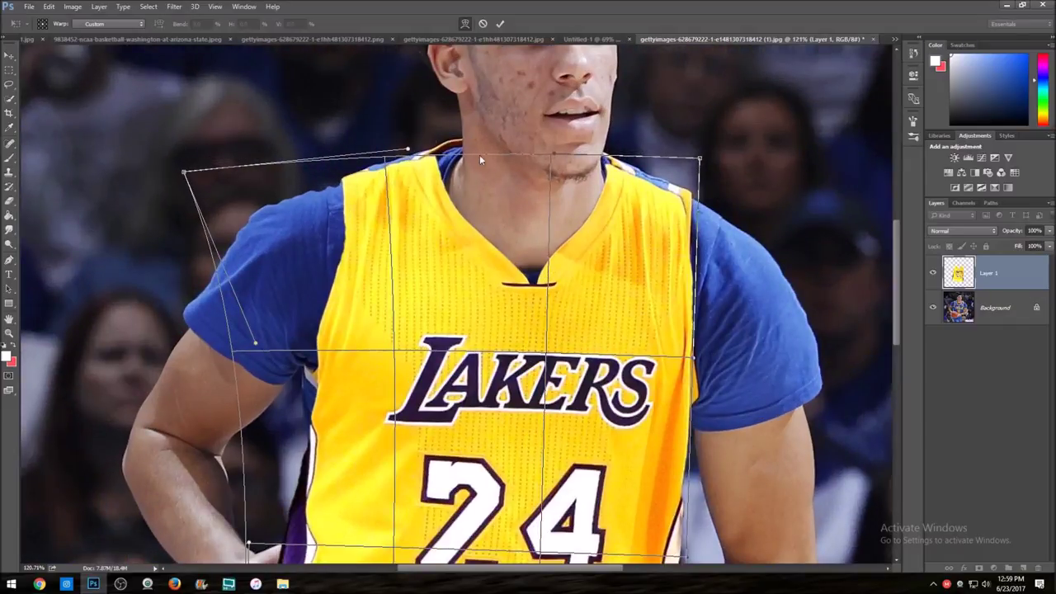
left_click_drag(556, 154, 565, 134)
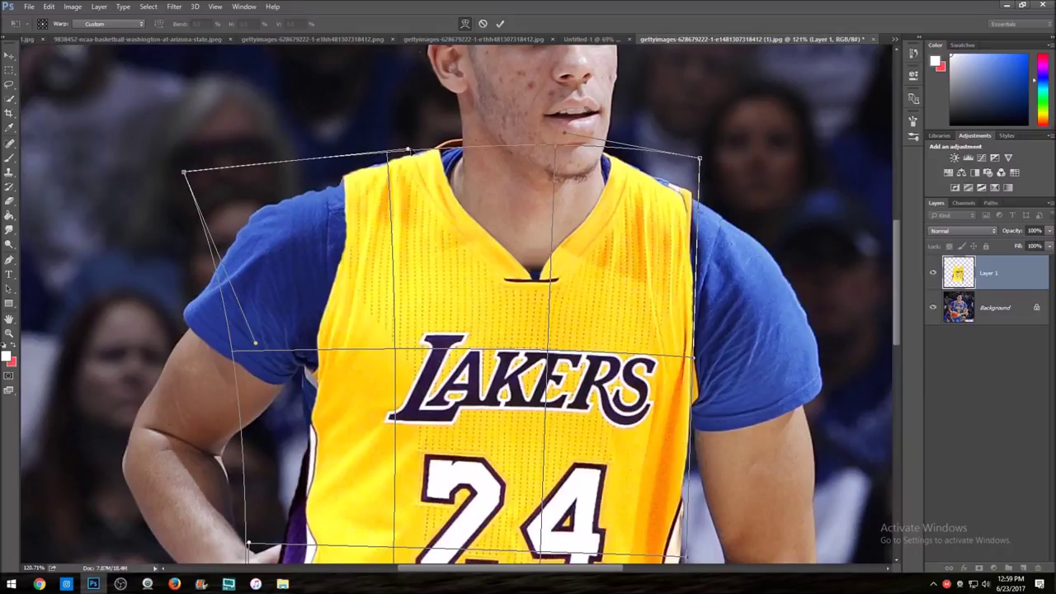
left_click_drag(546, 345, 538, 350)
left_click_drag(411, 149, 416, 144)
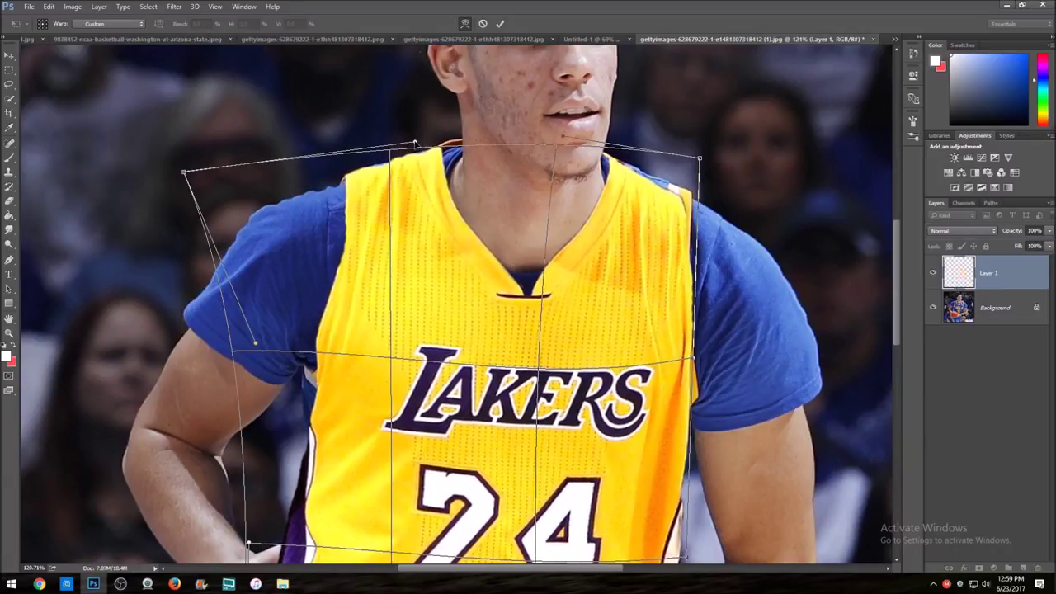
- Warp the jersey outward over the player's left shoulder and pull its side edge inward below the armhole
left_click_drag(700, 159, 712, 153)
left_click_drag(563, 138, 562, 143)
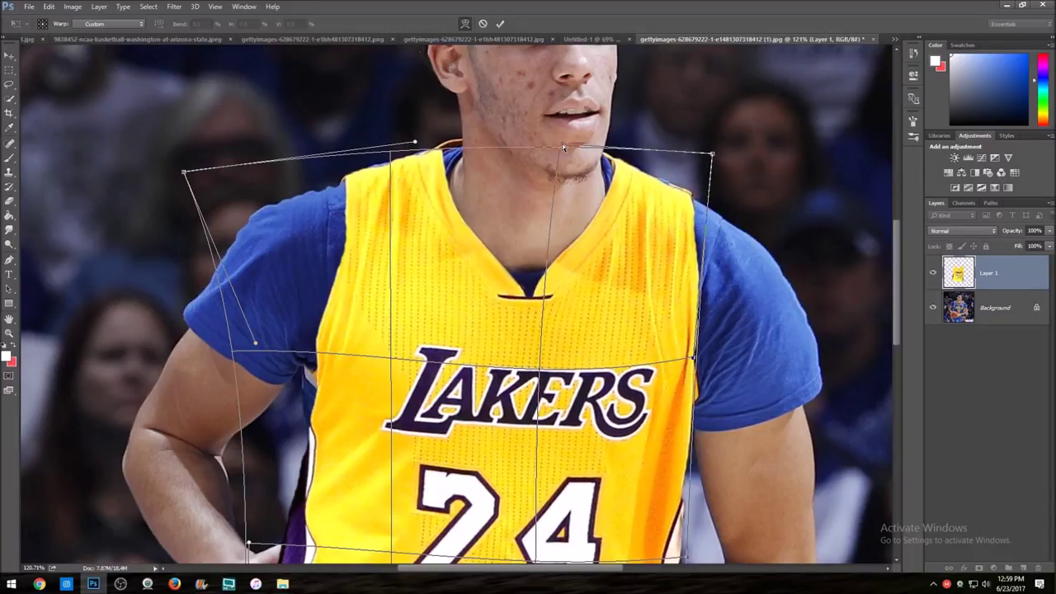
left_click_drag(711, 155, 712, 148)
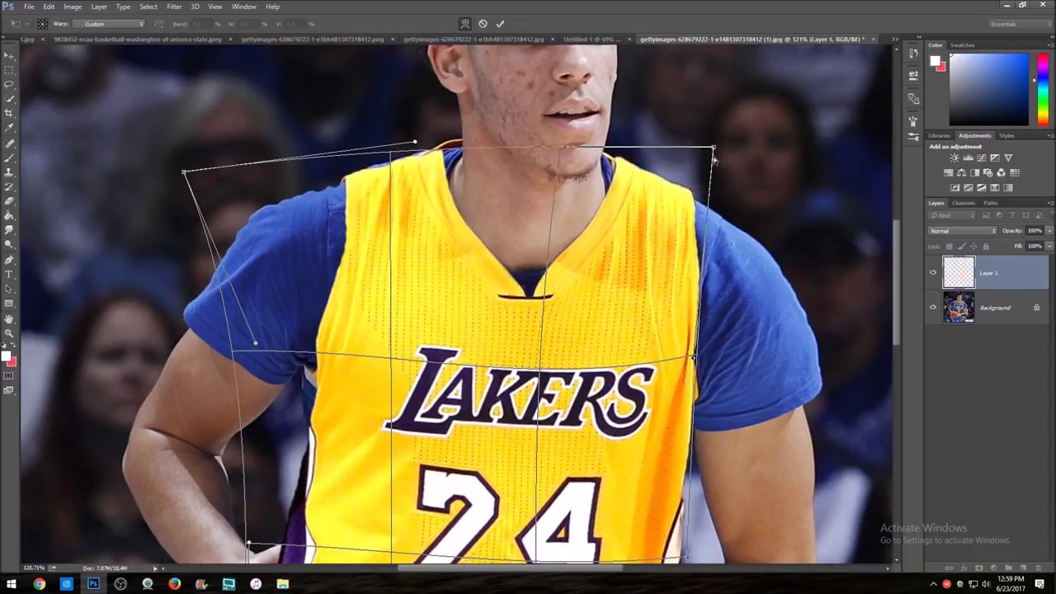
scroll(708, 286, "down", 2)
left_click_drag(695, 293, 675, 296)
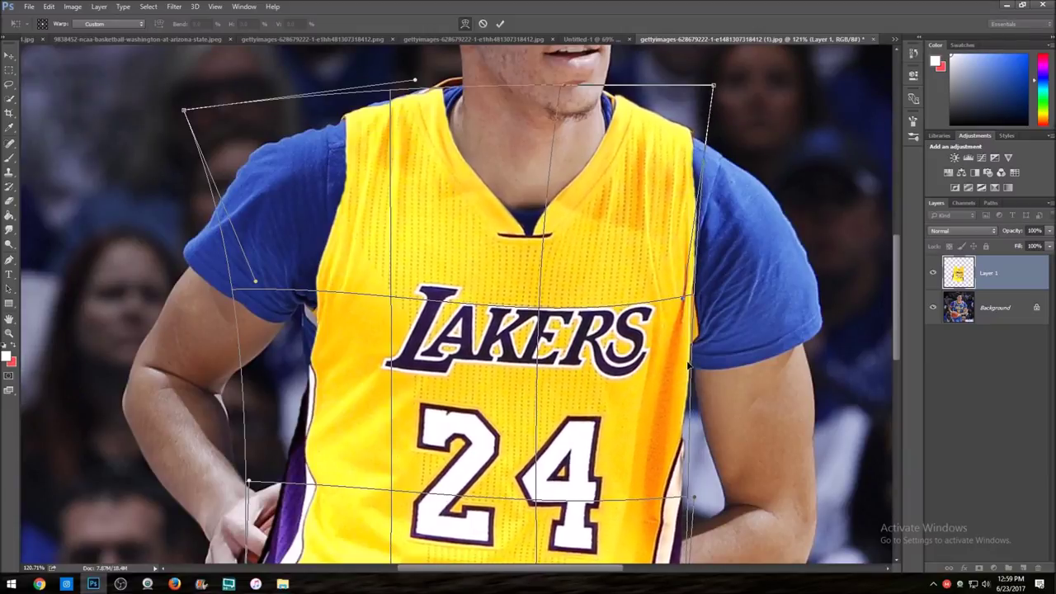
- Warp both lower corners of the jersey inward toward the waist, setting the layer to 25% opacity as an alignment guide
scroll(654, 363, "down", 9)
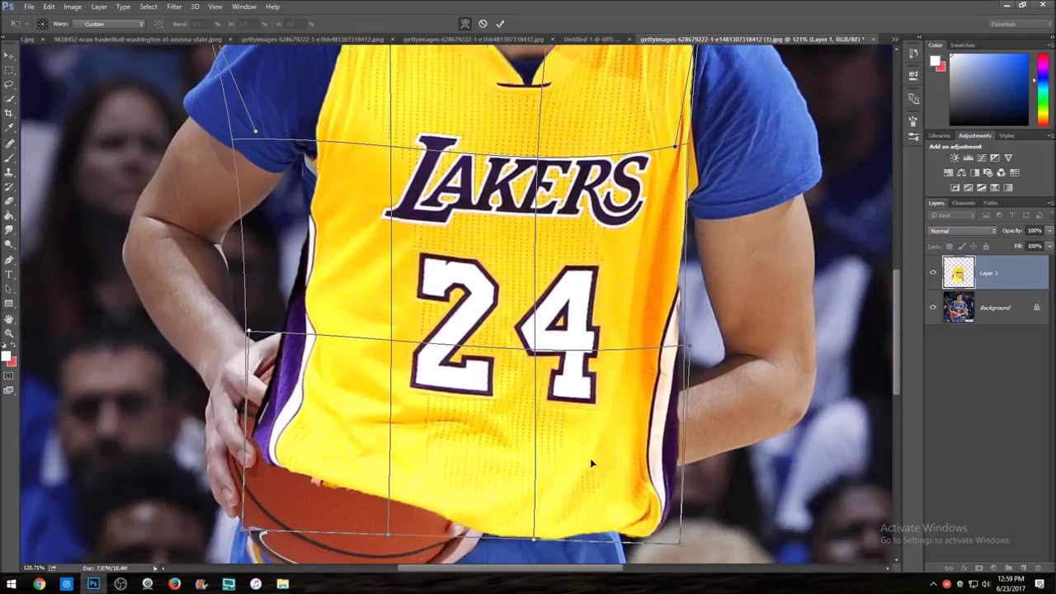
scroll(529, 445, "up", 6)
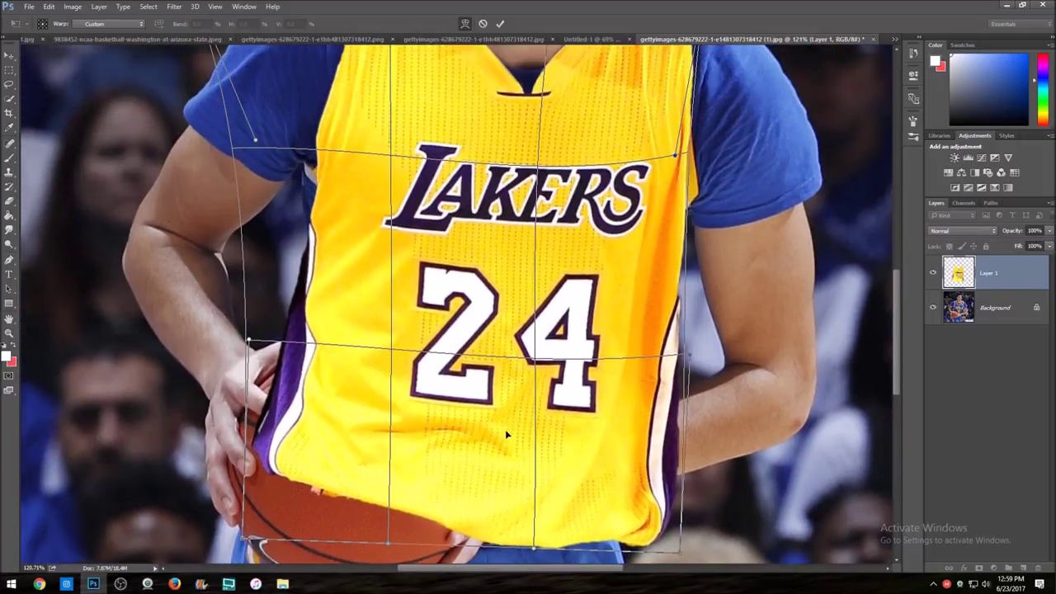
scroll(545, 334, "down", 8)
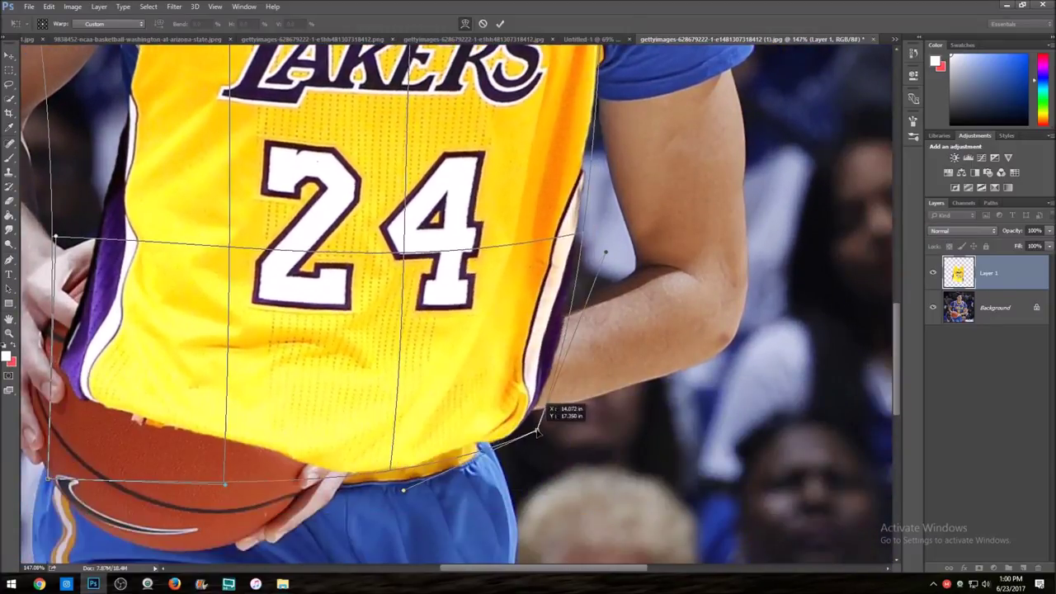
scroll(386, 274, "up", 8)
scroll(385, 275, "down", 4)
key("2")
key("5")
scroll(324, 310, "up", 7)
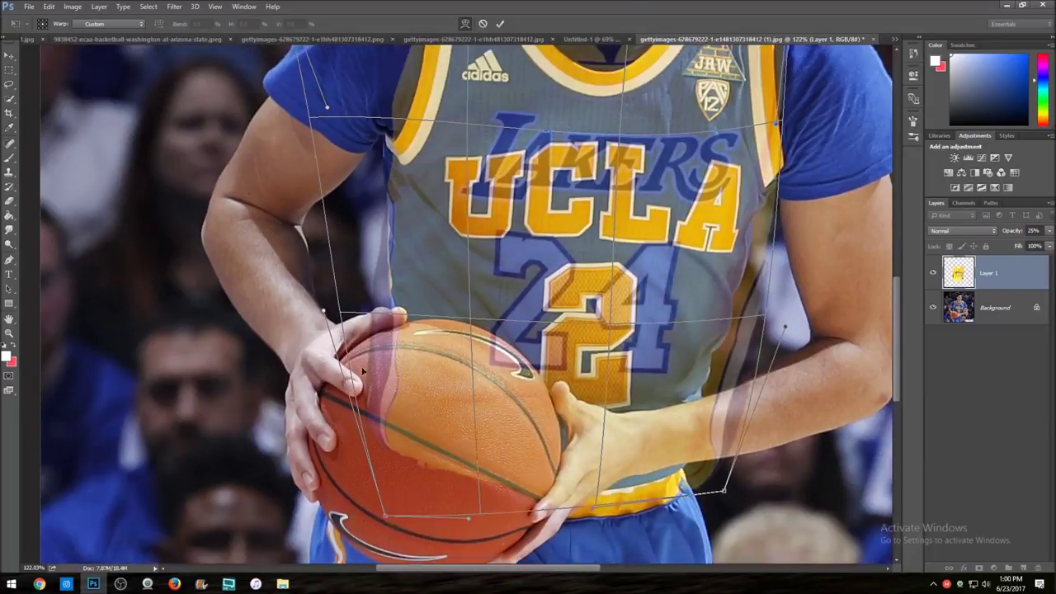
scroll(325, 310, "up", 2)
- Restore the jersey layer to full opacity, fine-tune the warp over the torso and apply it
key("0")
scroll(437, 479, "down", 3)
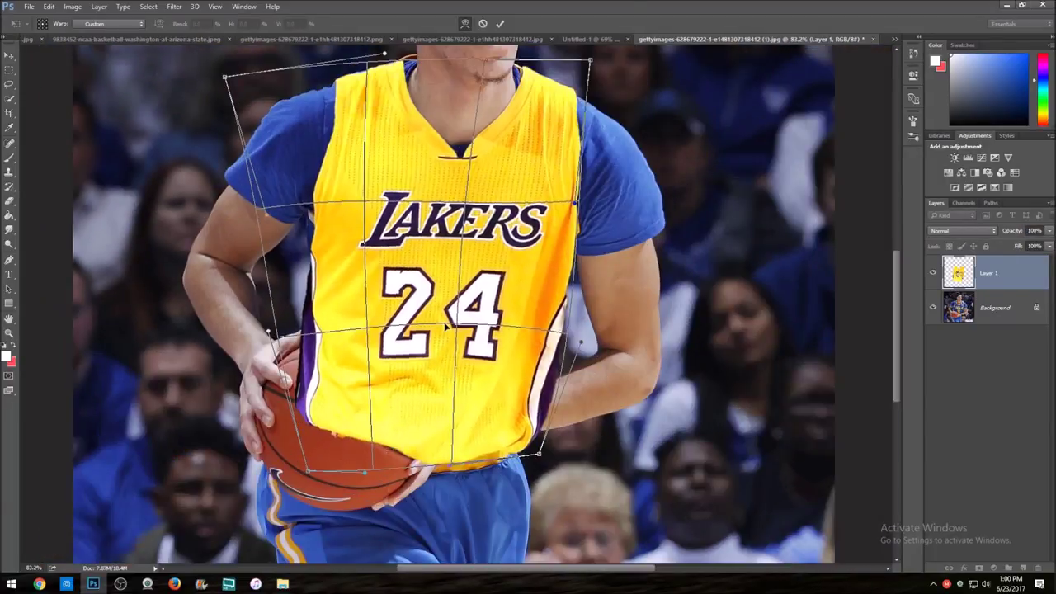
scroll(438, 330, "up", 2)
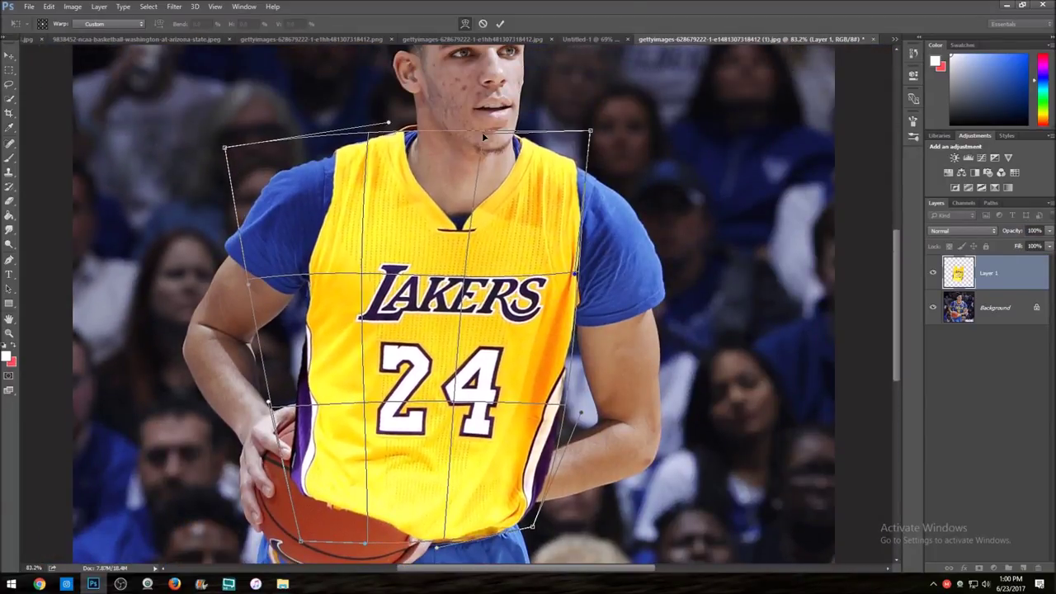
key("Return")
- Set the jersey layer's opacity to 43% and activate the Eraser, checking the jersey edges along both shoulders
key("ctrl+0")
key("4")
key("3")
key("e")
scroll(367, 116, "up", 3)
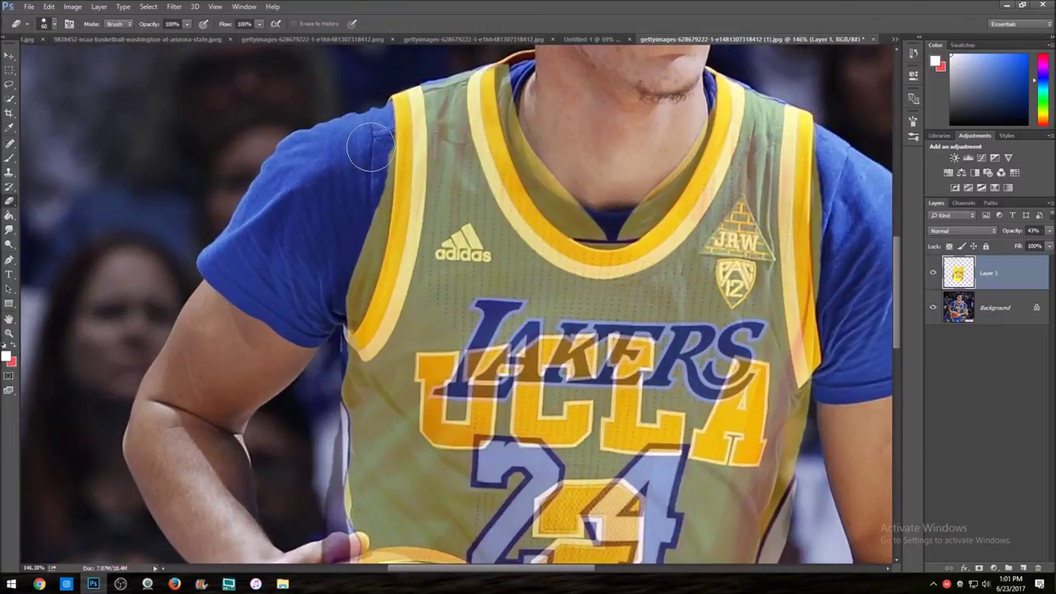
scroll(507, 320, "down", 3)
scroll(507, 320, "down", 2)
scroll(470, 190, "up", 3)
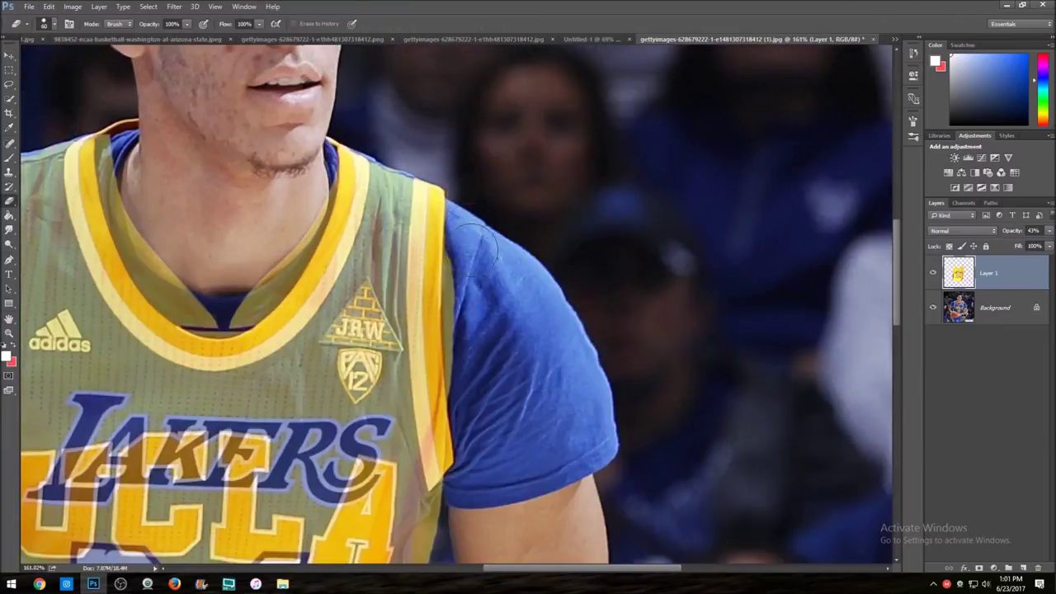
scroll(330, 256, "up", 2)
- Enlarge the eraser and remove the part of the jersey that covers the basketball
key("bracketright")
key("bracketright")
key("bracketright")
key("bracketright")
key("bracketright")
key("bracketright")
mouse_move(330, 264)
left_mouse_down()
mouse_move(377, 401)
mouse_move(339, 240)
mouse_move(368, 241)
mouse_move(631, 367)
mouse_move(734, 392)
mouse_move(887, 350)
mouse_move(784, 446)
mouse_move(652, 496)
mouse_move(826, 413)
mouse_move(660, 482)
left_mouse_up()
- Erase the jersey remnants around the player's hands and forearm with a smaller eraser
key("bracketleft")
key("bracketleft")
key("bracketleft")
key("bracketleft")
key("bracketleft")
key("bracketleft")
key("bracketleft")
key("bracketleft")
key("bracketleft")
key("bracketleft")
key("bracketleft")
key("bracketleft")
scroll(565, 499, "down", 2)
scroll(566, 499, "down", 2)
key("bracketright")
key("bracketright")
mouse_move(602, 355)
left_mouse_down()
mouse_move(610, 255)
mouse_move(594, 363)
mouse_move(866, 248)
mouse_move(652, 309)
left_mouse_up()
- Raise the jersey layer's opacity to 99% and check the whole picture
scroll(649, 308, "down", 3)
scroll(650, 307, "down", 3)
scroll(644, 297, "up", 2)
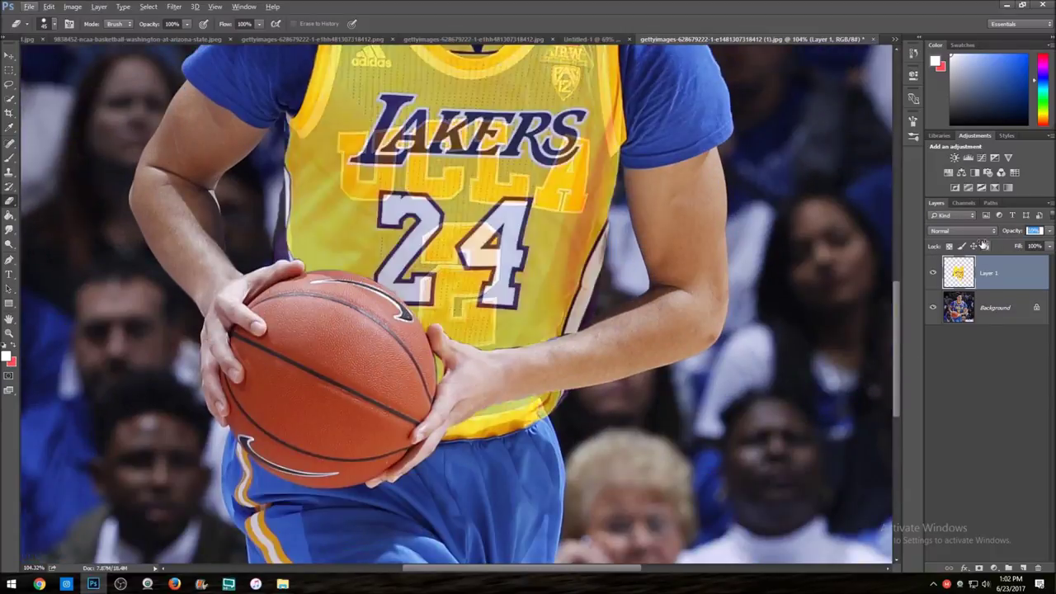
scroll(638, 283, "down", 3)
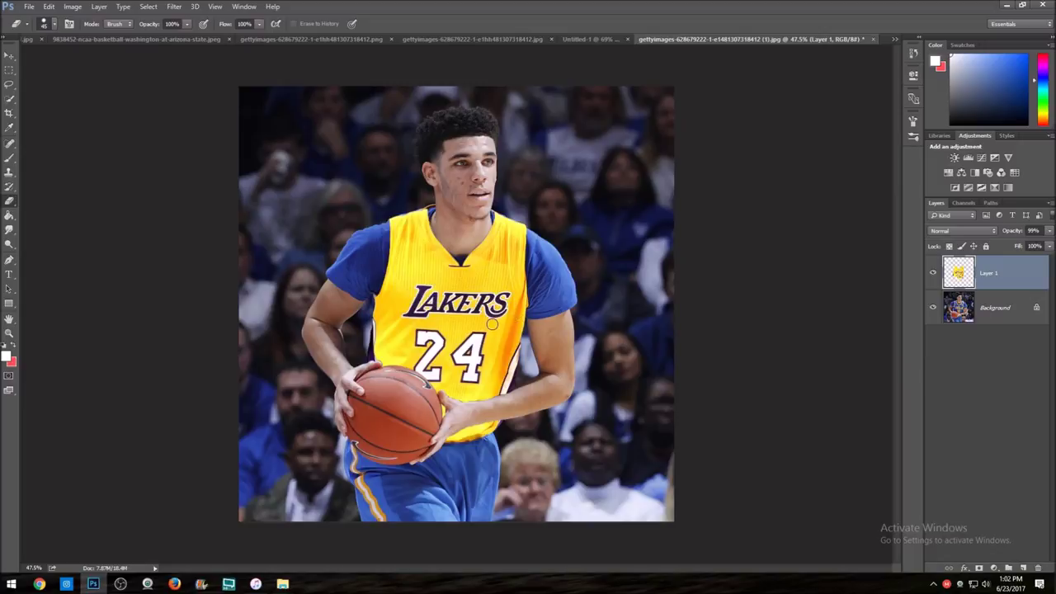
- Switch to the Untitled-1 document, show its Background photo and hide the cut-out jersey layer
left_click(588, 39)
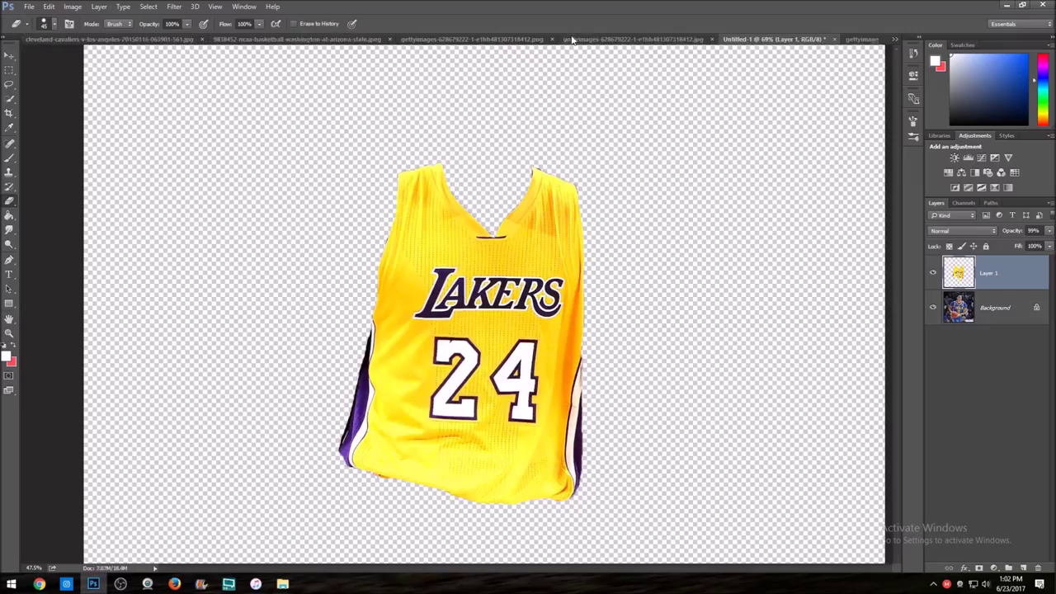
left_click(934, 308)
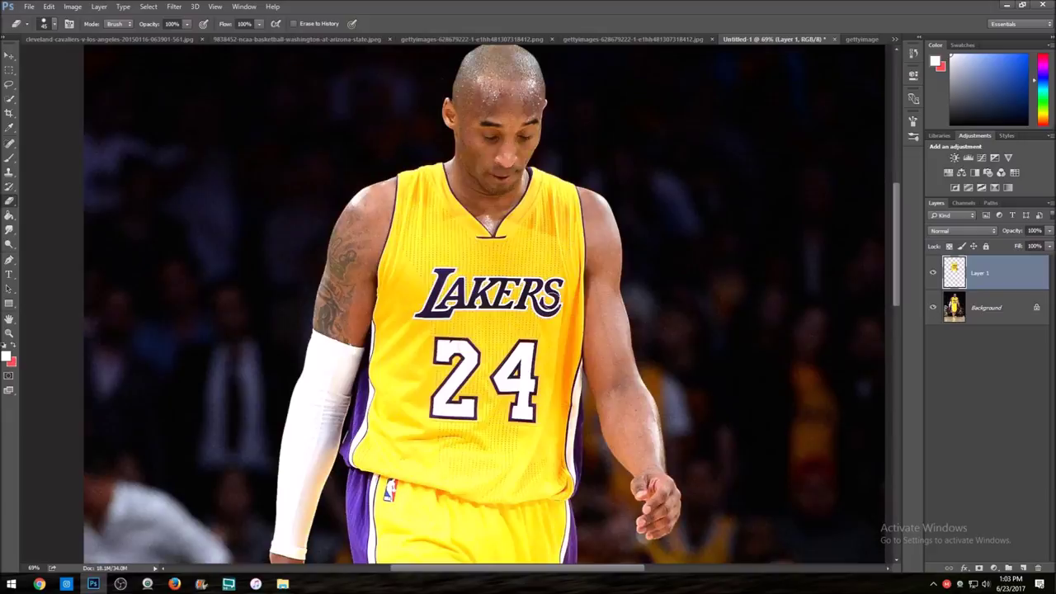
left_click(934, 276)
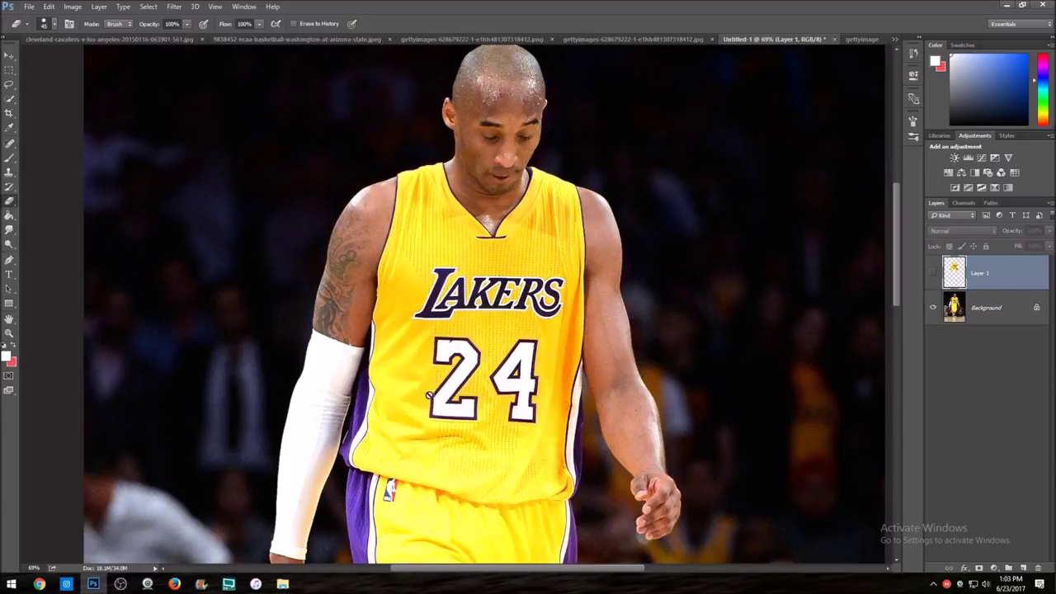
- Select the Lakers shorts on the Background layer with the Quick Selection tool, undoing the stray selection change
left_click(9, 98)
scroll(380, 344, "down", 3)
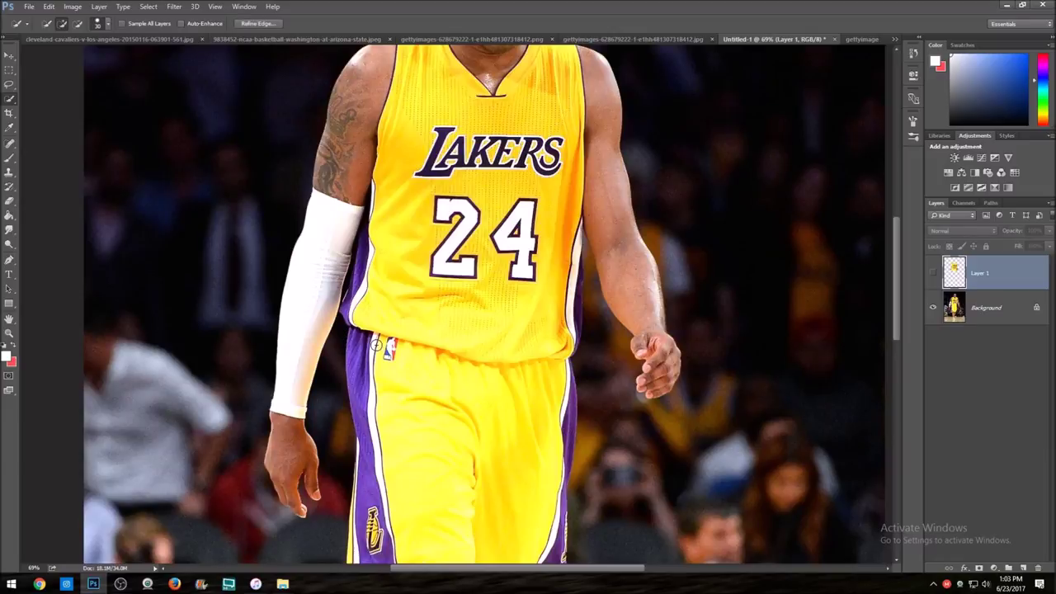
left_click(980, 311)
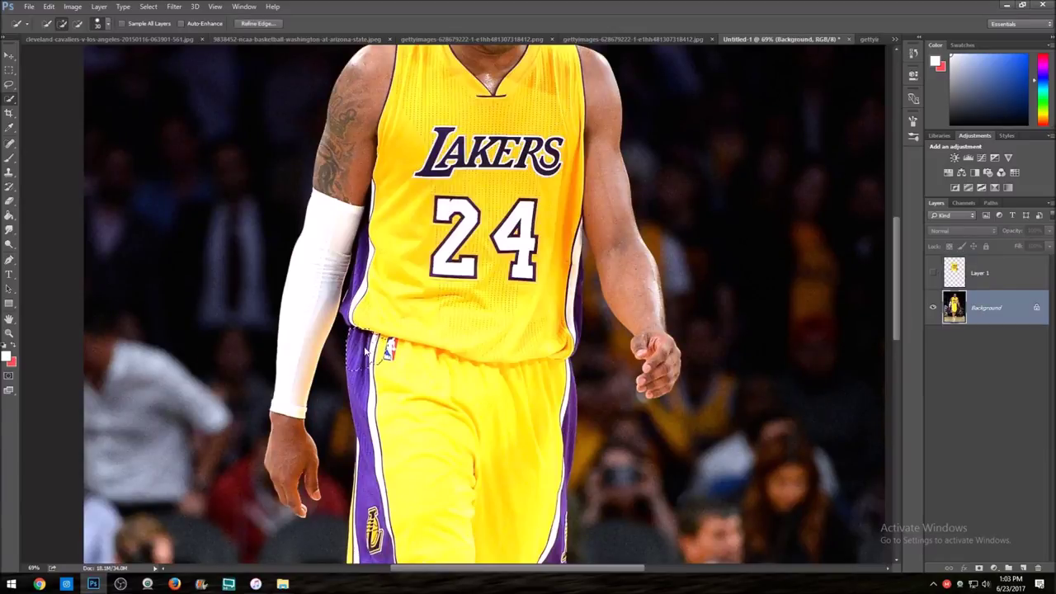
mouse_move(380, 339)
left_mouse_down()
mouse_move(437, 355)
mouse_move(422, 359)
mouse_move(561, 371)
mouse_move(501, 372)
mouse_move(563, 369)
mouse_move(551, 534)
mouse_move(544, 396)
mouse_move(557, 437)
mouse_move(409, 424)
mouse_move(380, 439)
mouse_move(373, 402)
mouse_move(357, 461)
mouse_move(231, 215)
left_mouse_up()
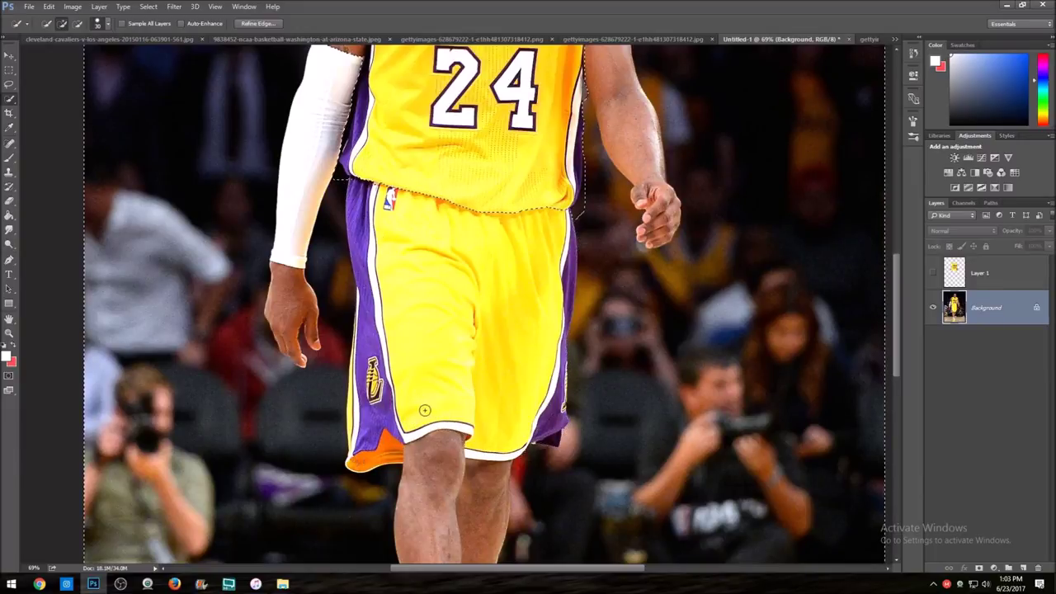
scroll(146, 115, "down", 2)
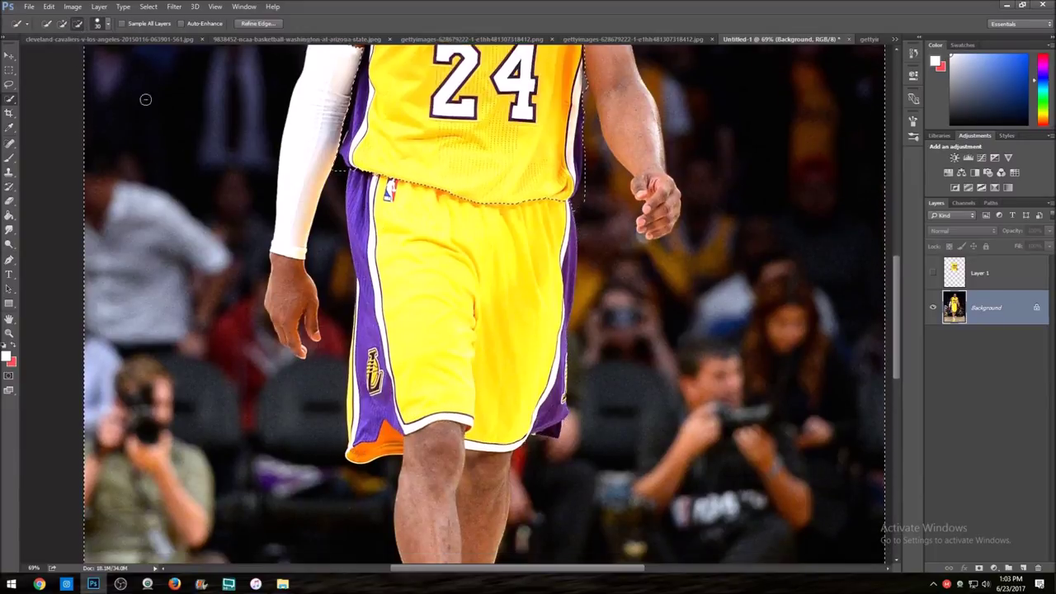
key("ctrl+z")
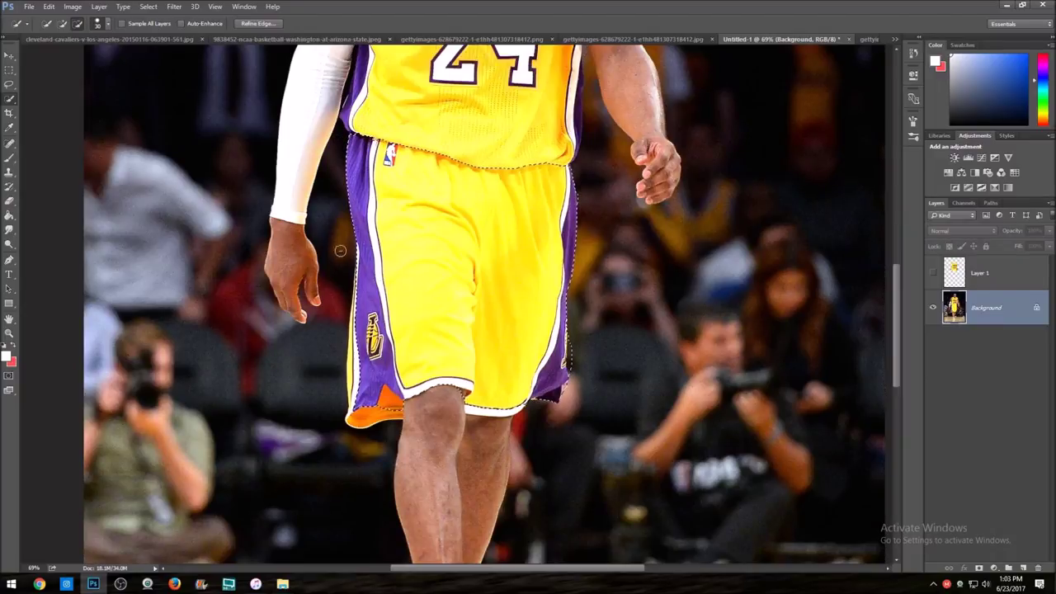
scroll(412, 199, "up", 2)
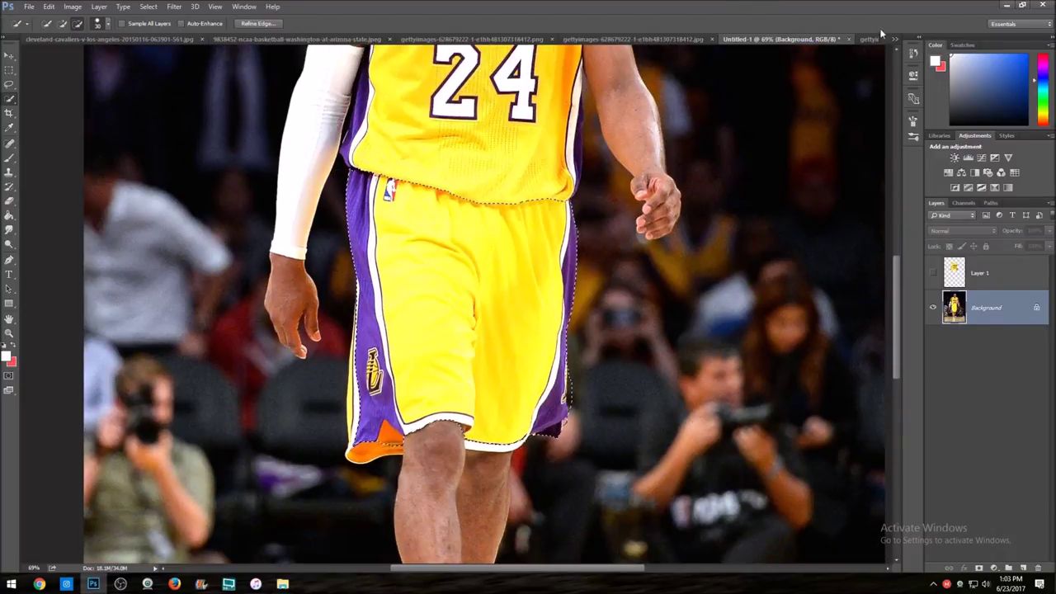
- Add the missed orange hem at the bottom of the shorts to the selection and copy the shorts to a new layer
key("ctrl+Tab")
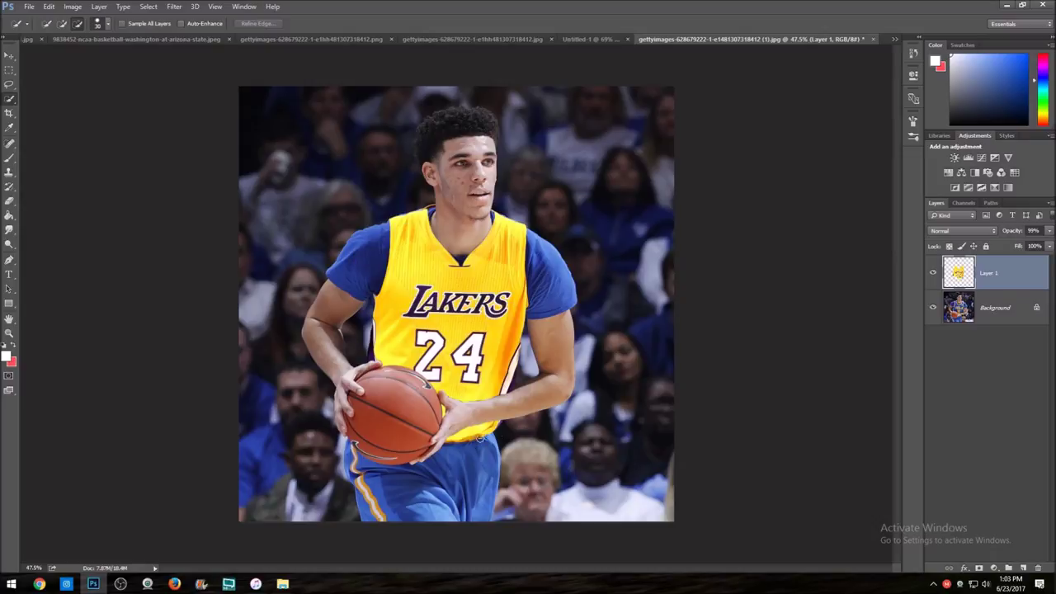
left_click(592, 38)
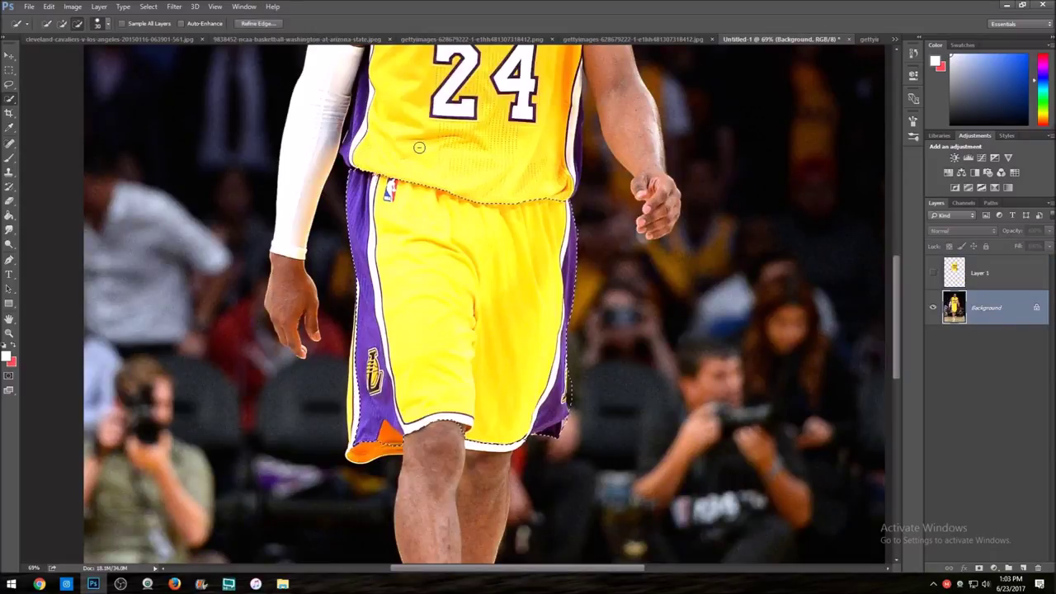
left_click(61, 23)
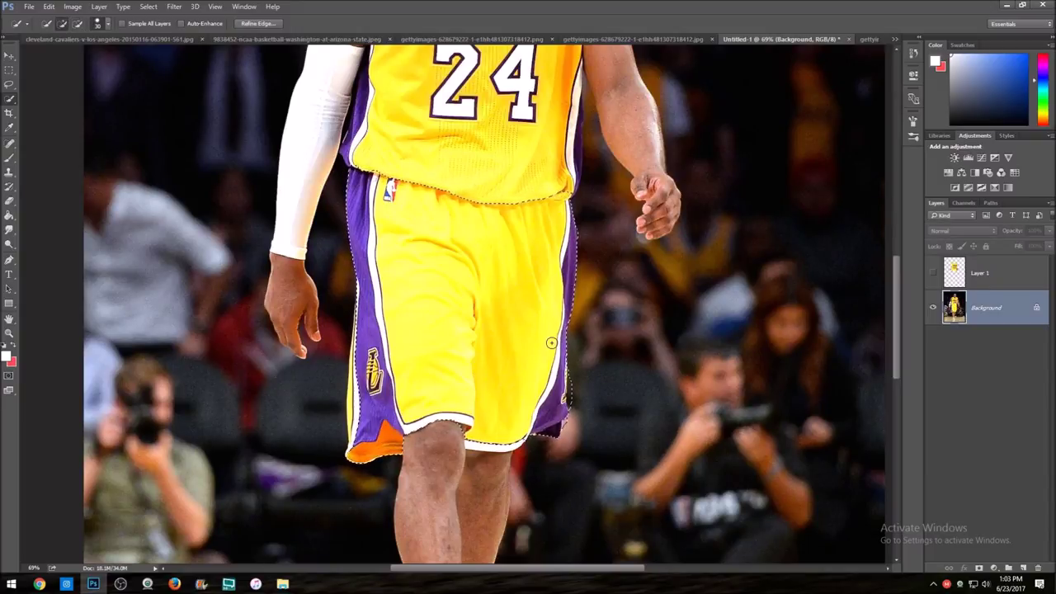
key("ctrl+j")
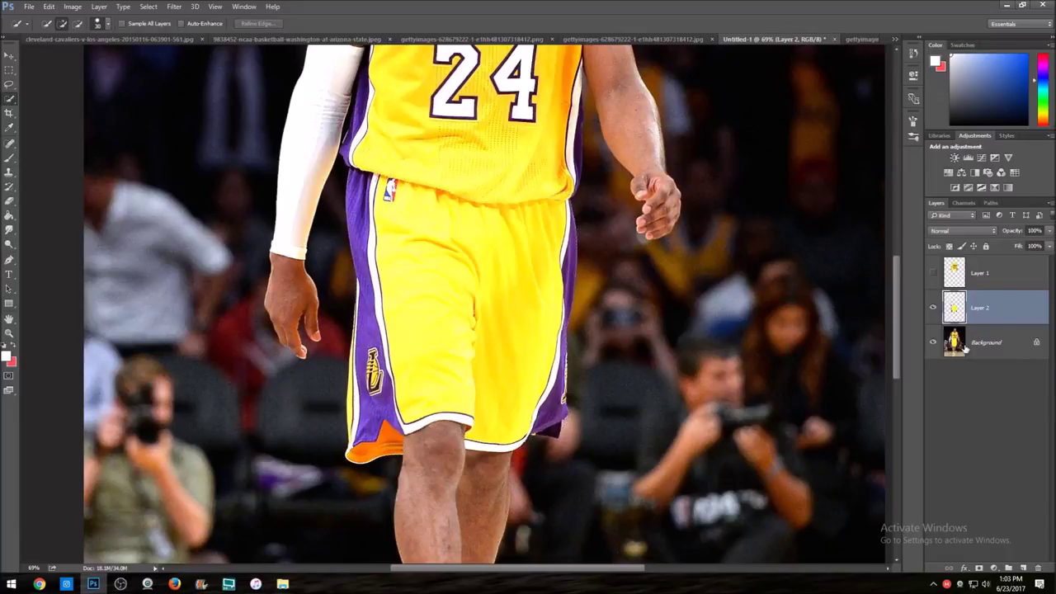
- Hide and show the Background layer to inspect the cut-out shorts
right_click(995, 314)
left_click(1010, 358)
left_click(933, 342)
left_click(934, 345)
left_click(934, 344)
left_click(933, 342)
right_click(991, 310)
left_click(949, 117)
left_click(491, 223)
left_click(495, 301)
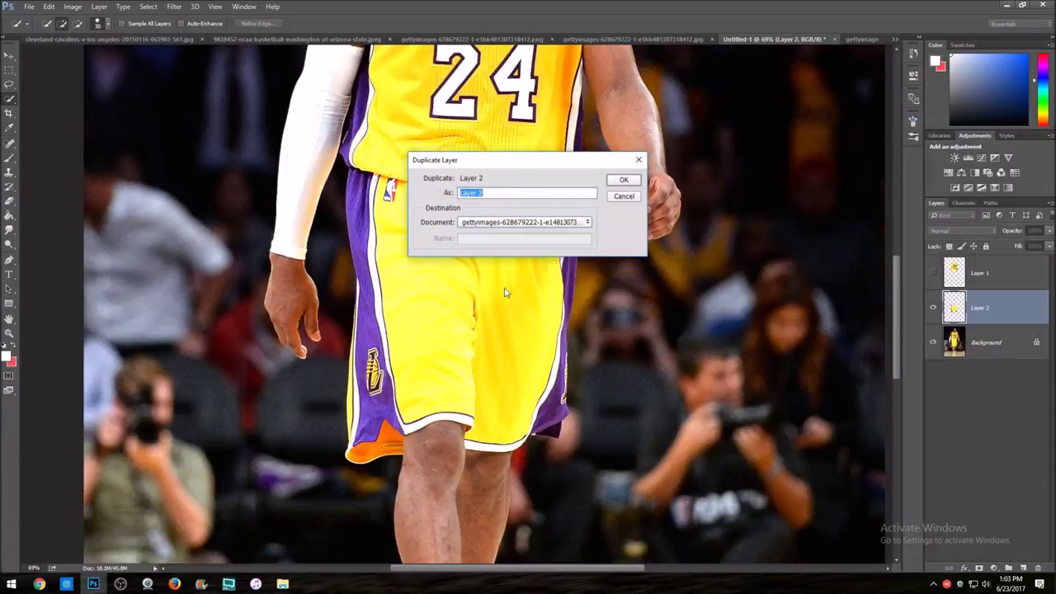
left_click(624, 179)
left_click(862, 39)
- Move the Lakers shorts over the UCLA player's blue shorts, just below the jersey hem
left_click(9, 54)
left_click_drag(470, 501, 433, 486)
scroll(436, 486, "up", 3)
scroll(438, 484, "down", 2)
left_click_drag(443, 296, 424, 337)
- Rotate the Lakers shorts by -0.64 degrees, move them up to the waist, and place their layer beneath the jersey layer
key("ctrl+t")
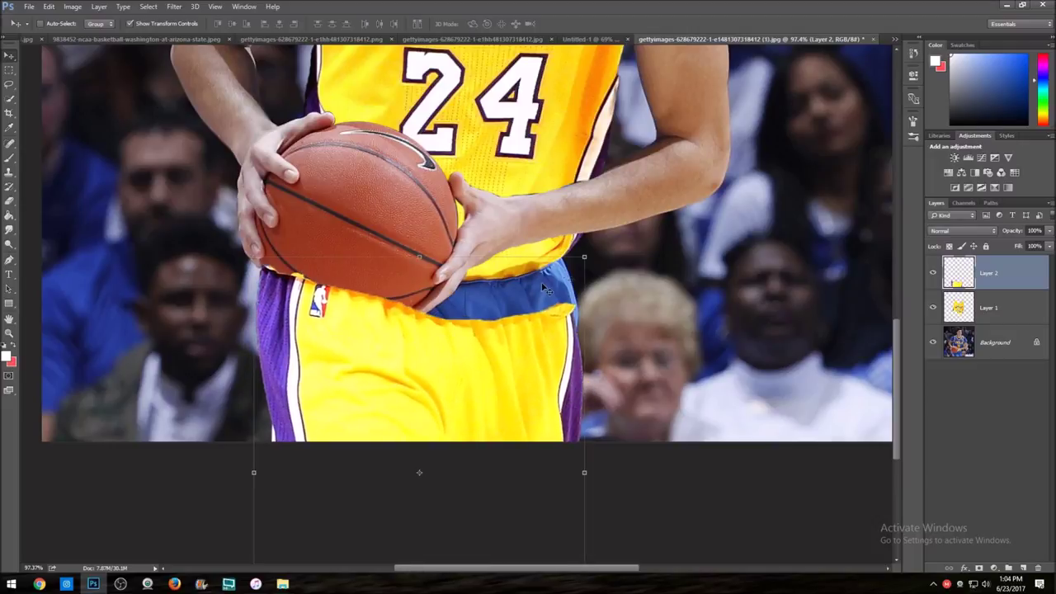
left_click_drag(632, 290, 611, 287)
left_click_drag(501, 326, 495, 313)
left_click(464, 24)
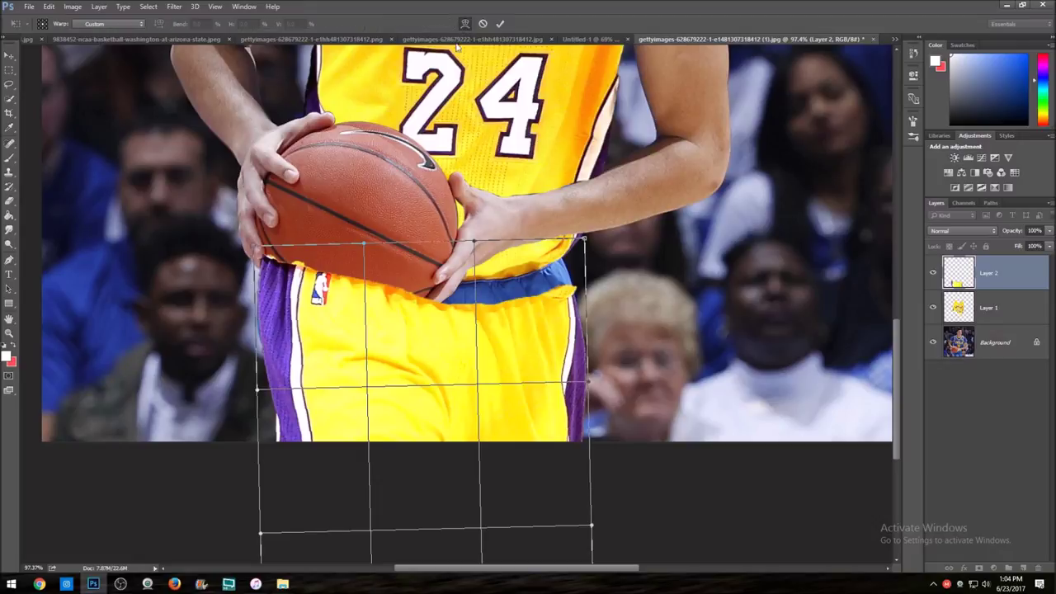
key("ctrl+bracketleft")
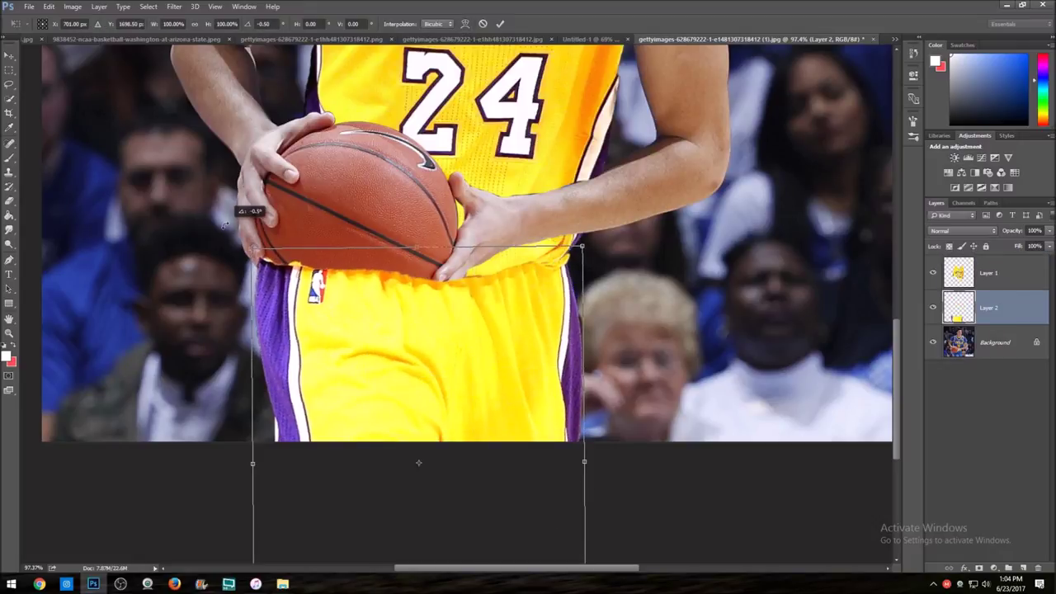
scroll(330, 545, "down", 4)
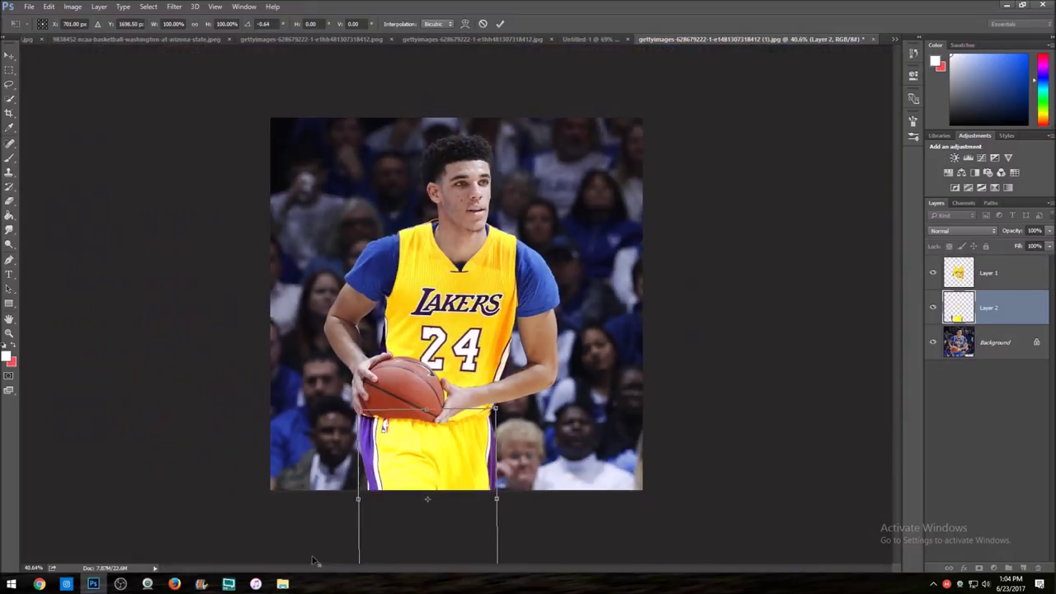
- Nudge the shorts slightly right and up over the player's hips and lower their layer opacity to 26%
scroll(322, 545, "up", 4)
scroll(427, 376, "up", 2)
left_click_drag(615, 441, 621, 417)
scroll(549, 412, "down", 1)
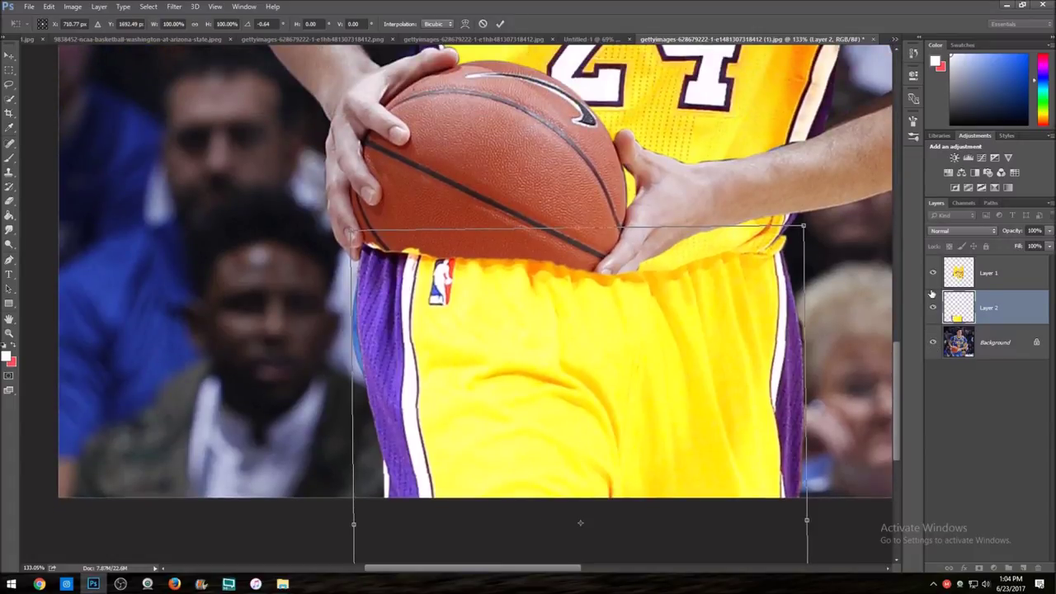
left_click_drag(1002, 233, 967, 252)
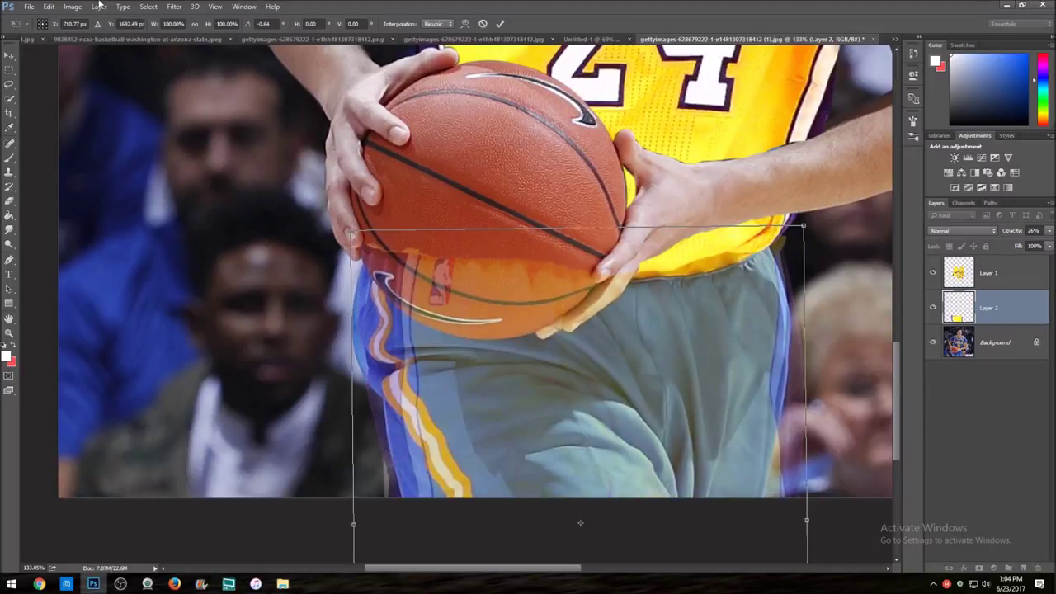
- Warp the shorts' sides and upper corners to cover the original blue shorts, with the layer opacity restored to 100%
left_click(466, 23)
left_click_drag(813, 428, 766, 422)
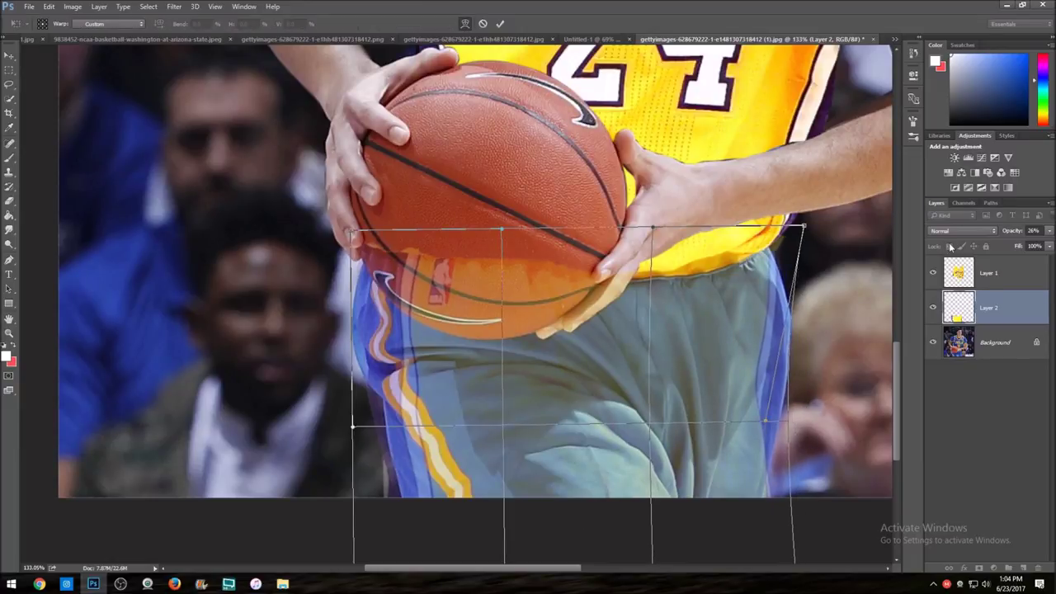
left_click_drag(1007, 231, 1055, 232)
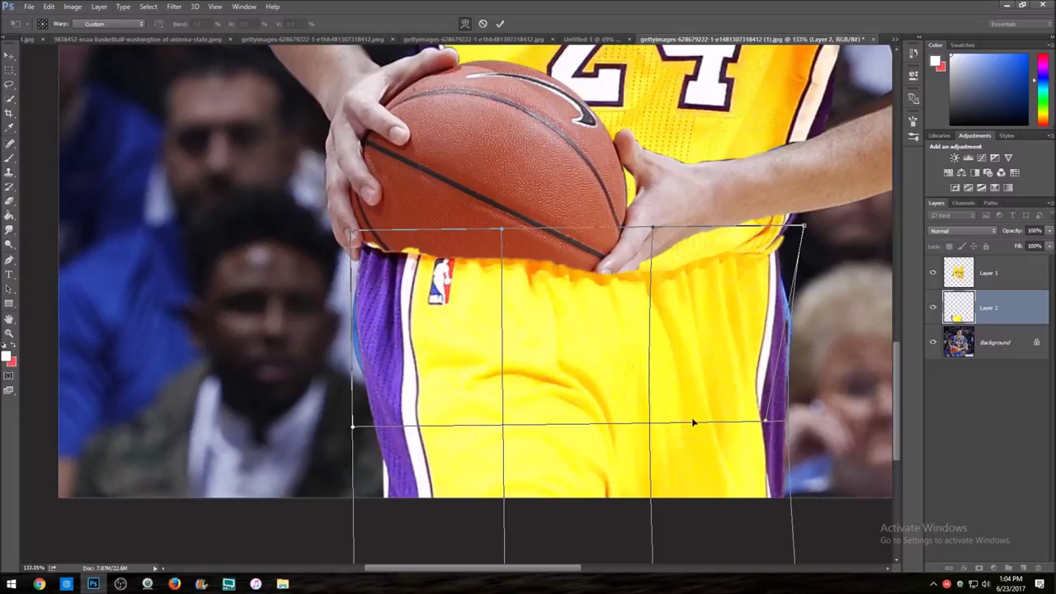
left_click_drag(769, 423, 804, 423)
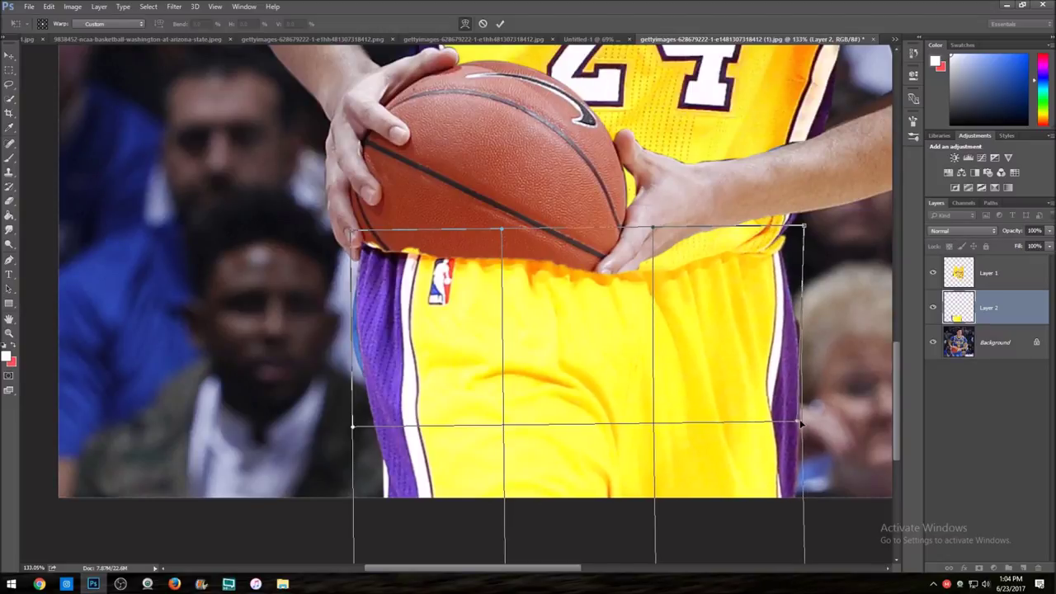
mouse_move(353, 428)
left_mouse_down()
mouse_move(366, 430)
mouse_move(339, 427)
left_mouse_up()
scroll(544, 465, "down", 2)
scroll(734, 261, "up", 2)
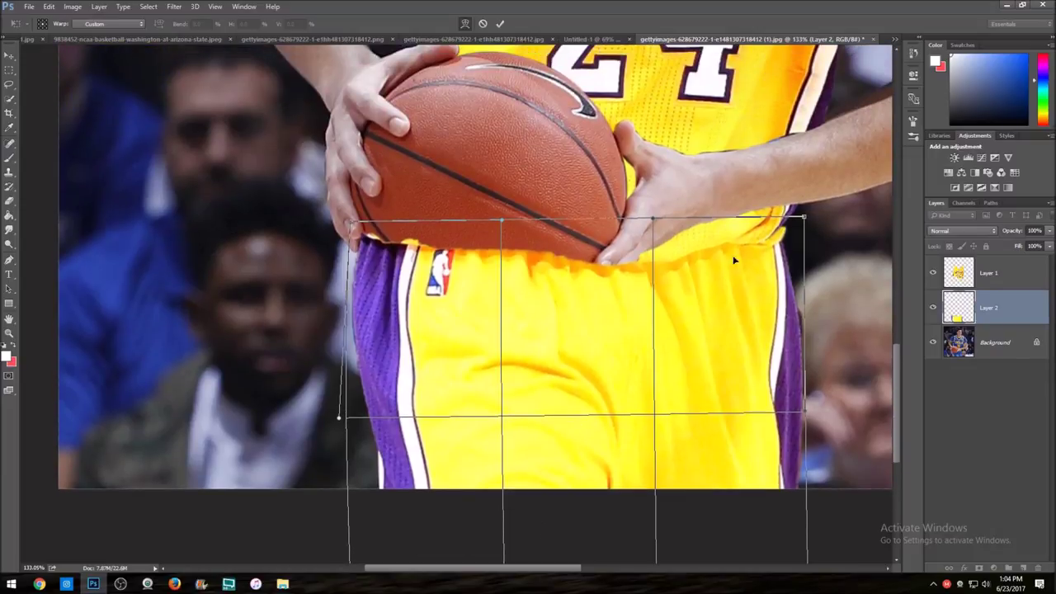
left_click_drag(804, 219, 794, 213)
mouse_move(350, 224)
left_mouse_down()
mouse_move(355, 198)
mouse_move(353, 239)
left_mouse_up()
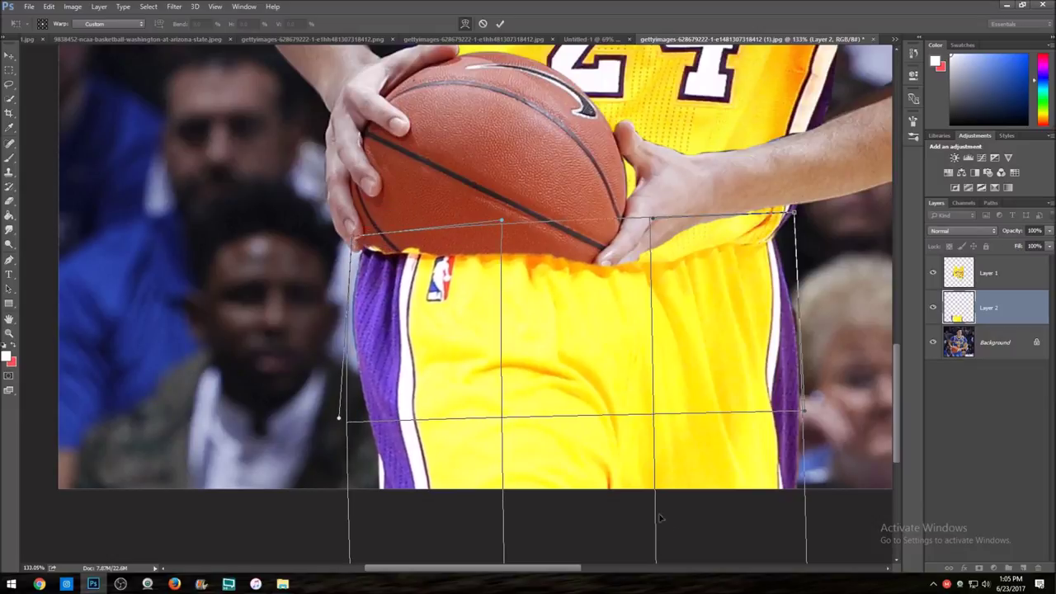
mouse_move(551, 289)
left_mouse_down()
mouse_move(550, 302)
mouse_move(549, 288)
left_mouse_up()
left_click(500, 25)
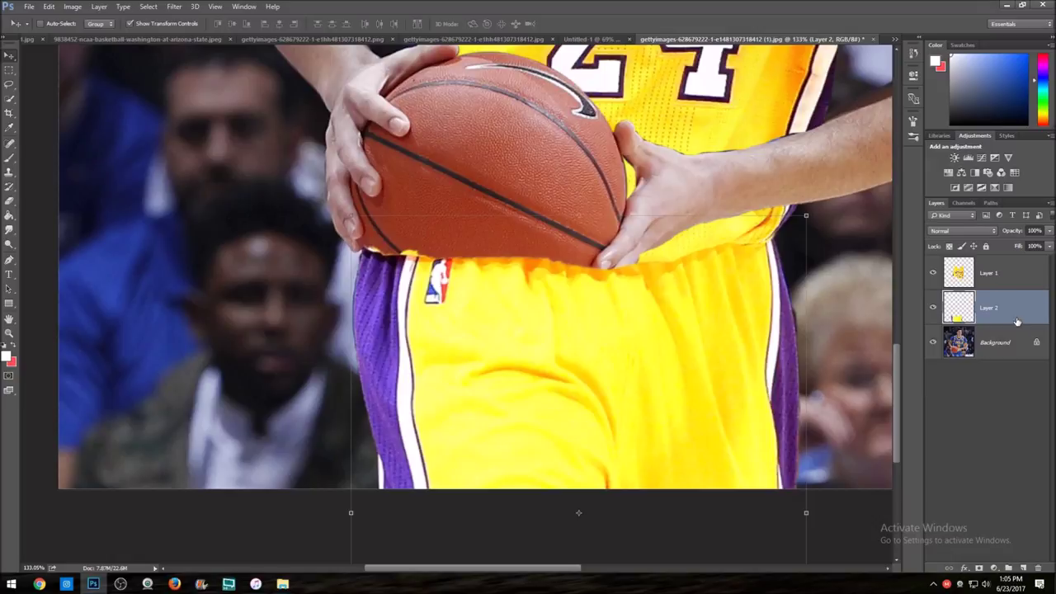
- Erase the shorts where they overlap the basketball and hand at 31% layer opacity, and restore the layer to 100% opacity
left_click_drag(1013, 233, 974, 236)
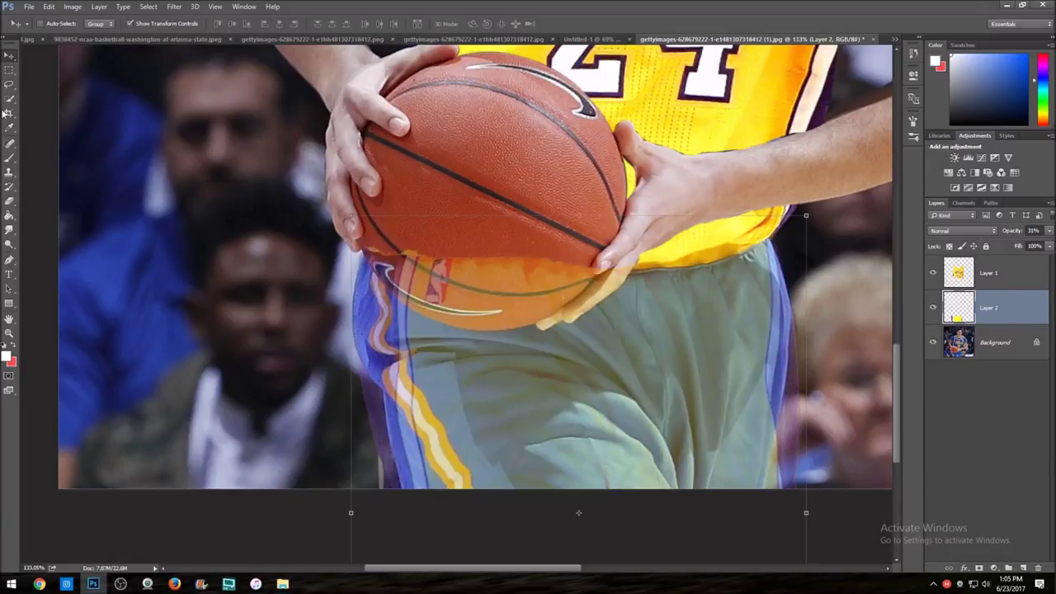
left_click(9, 201)
scroll(394, 429, "up", 3)
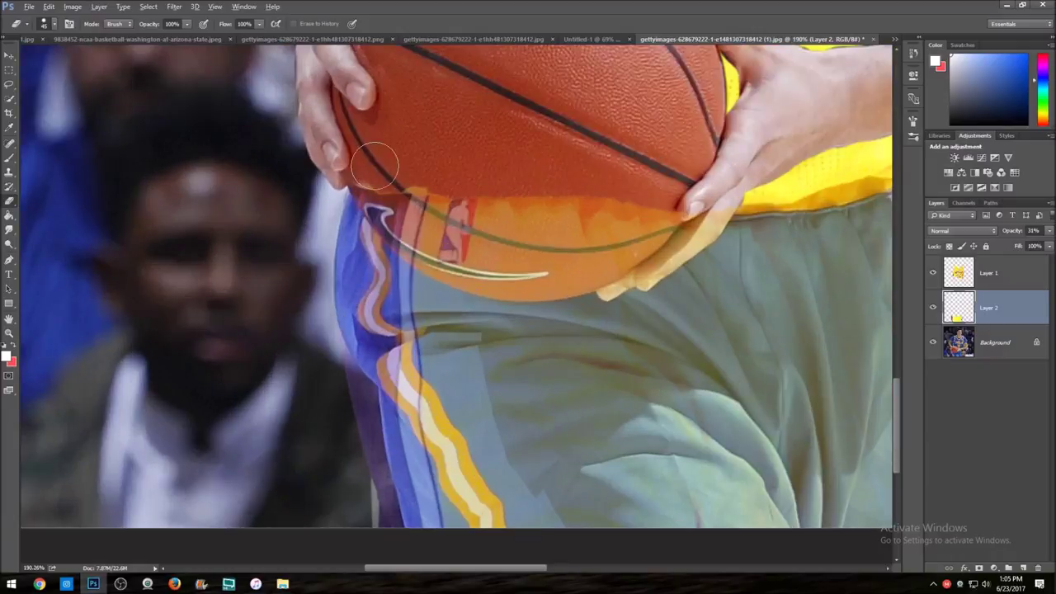
mouse_move(368, 168)
left_mouse_down()
mouse_move(408, 234)
mouse_move(439, 255)
mouse_move(520, 280)
mouse_move(604, 262)
mouse_move(611, 274)
mouse_move(713, 217)
mouse_move(684, 187)
mouse_move(671, 213)
mouse_move(547, 239)
mouse_move(444, 235)
mouse_move(411, 194)
mouse_move(652, 196)
left_mouse_up()
key("ctrl+0")
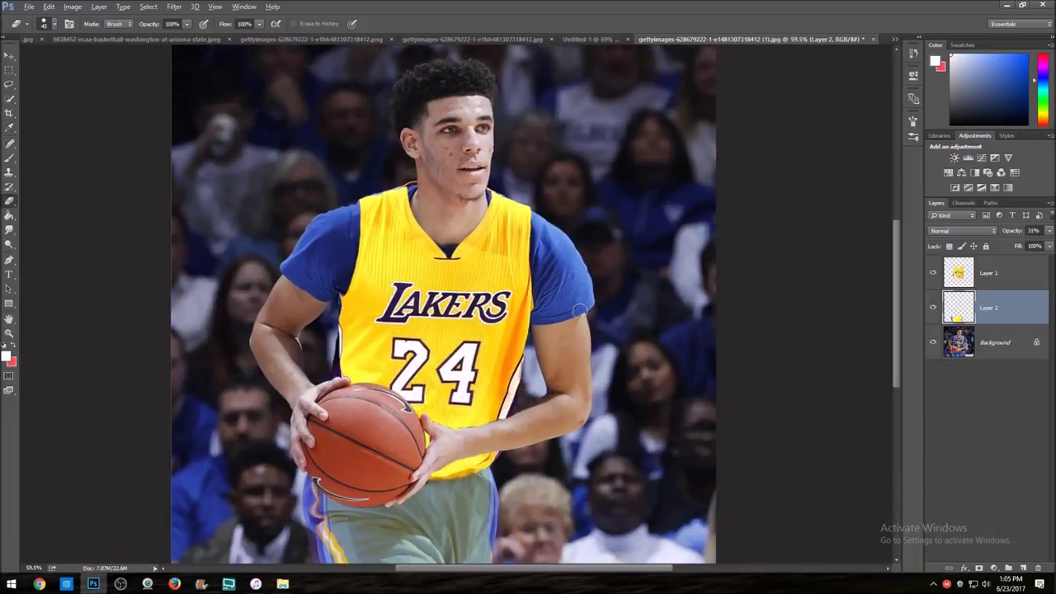
left_click_drag(1050, 234, 1032, 247)
- Quick-select the blue undershirt sleeves and the collar parts beside the neck on the Background layer
left_click(963, 347)
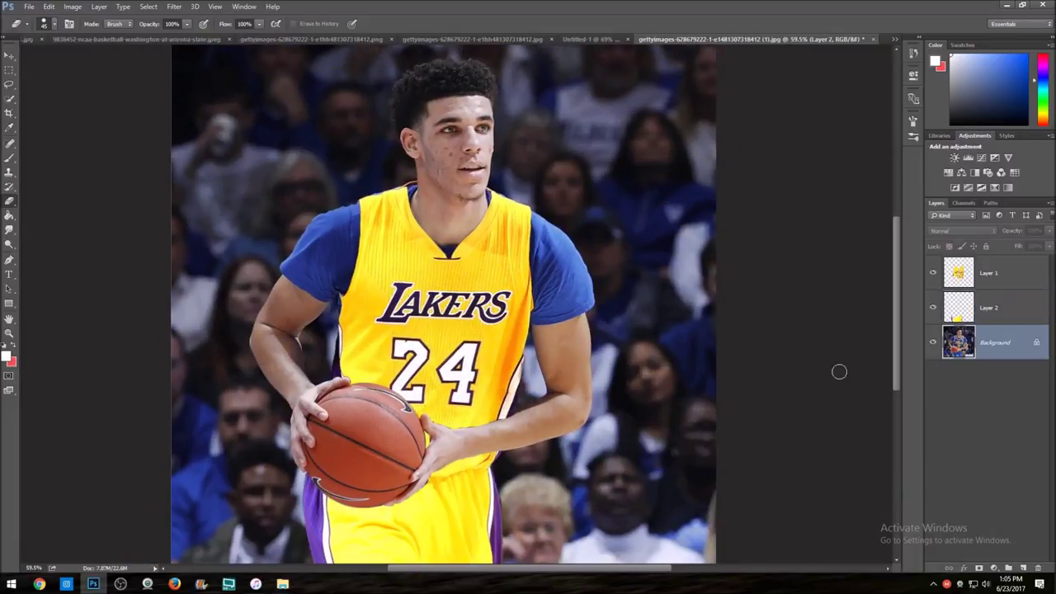
scroll(837, 371, "down", 3)
scroll(448, 364, "up", 1)
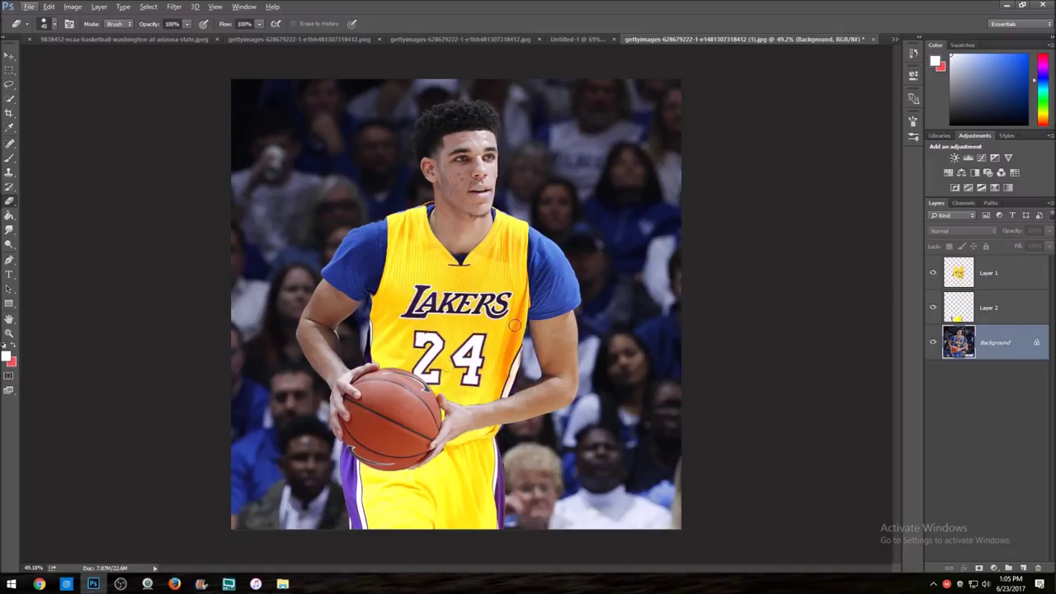
left_click(9, 98)
mouse_move(367, 262)
left_mouse_down()
mouse_move(425, 213)
mouse_move(346, 293)
left_mouse_up()
scroll(338, 287, "up", 10)
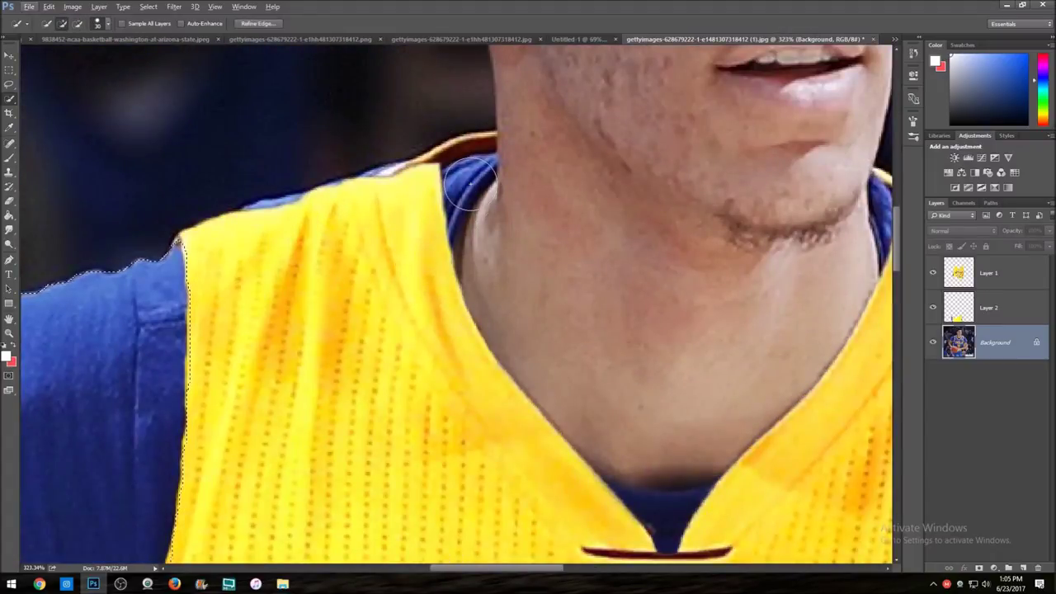
left_click_drag(448, 200, 446, 227)
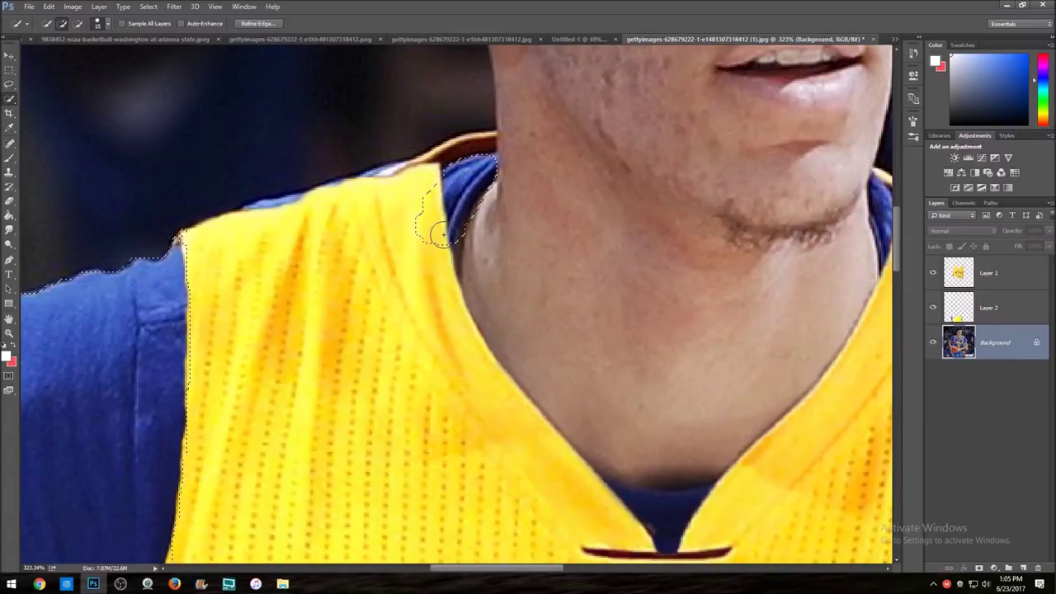
scroll(446, 225, "down", 3)
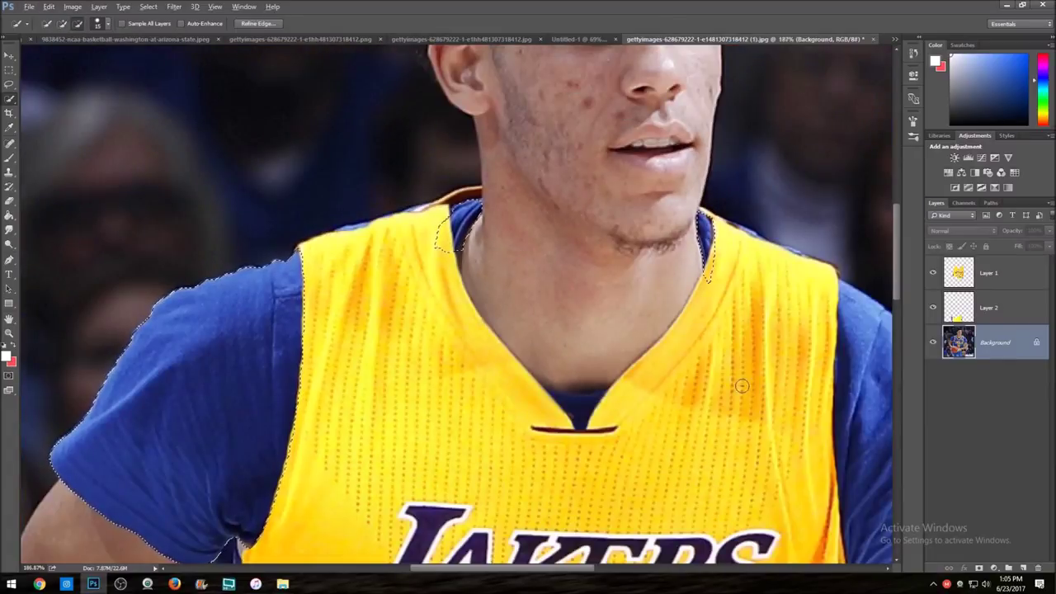
scroll(739, 384, "down", 3)
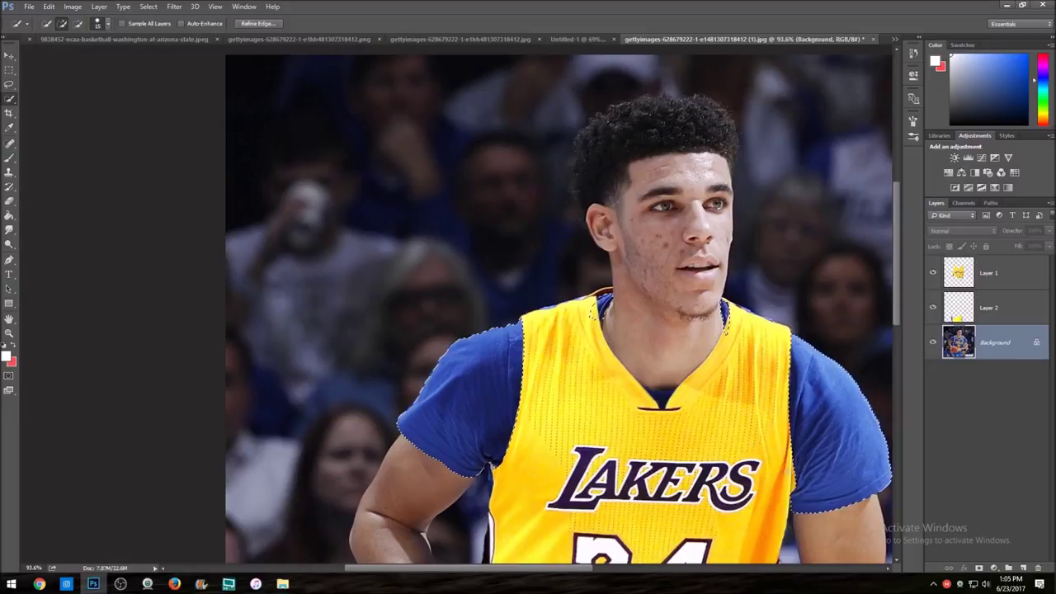
scroll(826, 445, "down", 2)
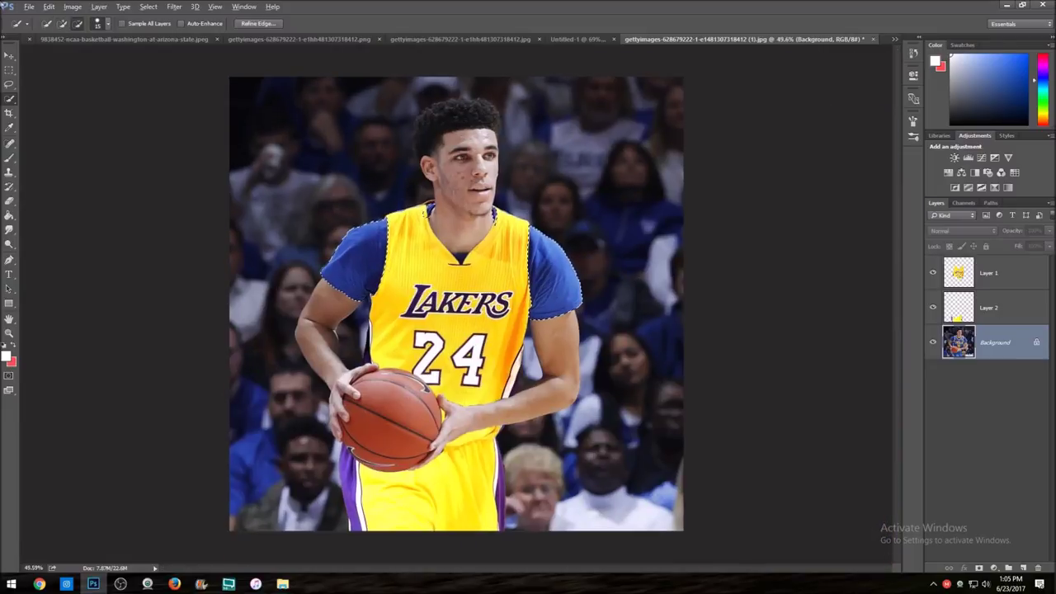
- Colorize the selected undershirt purple with hue 287, saturation 67 and lightness -14, and deselect it
left_click(73, 7)
mouse_move(90, 33)
left_click(206, 92)
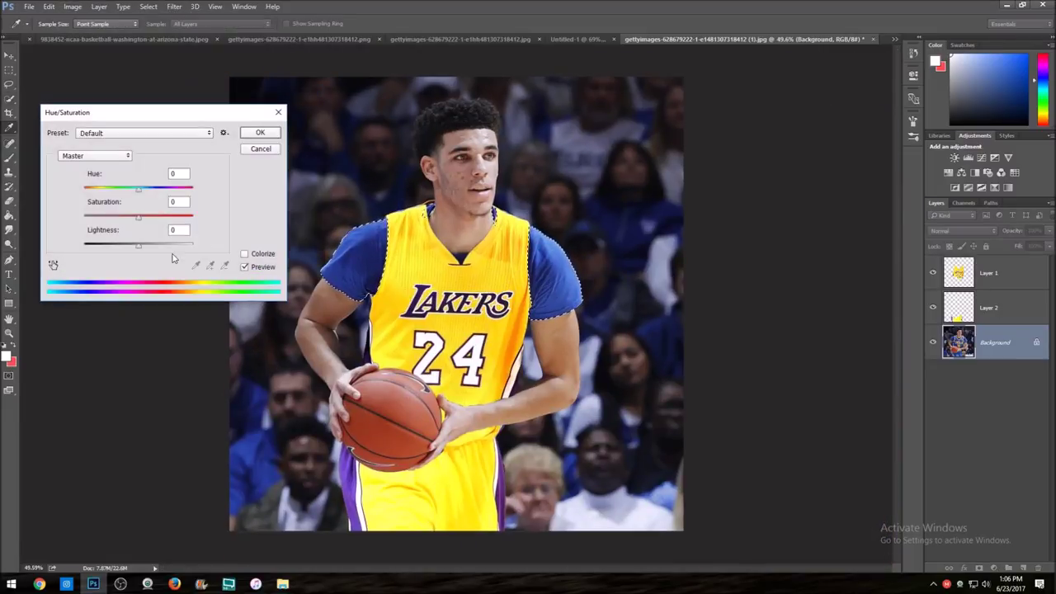
left_click(243, 254)
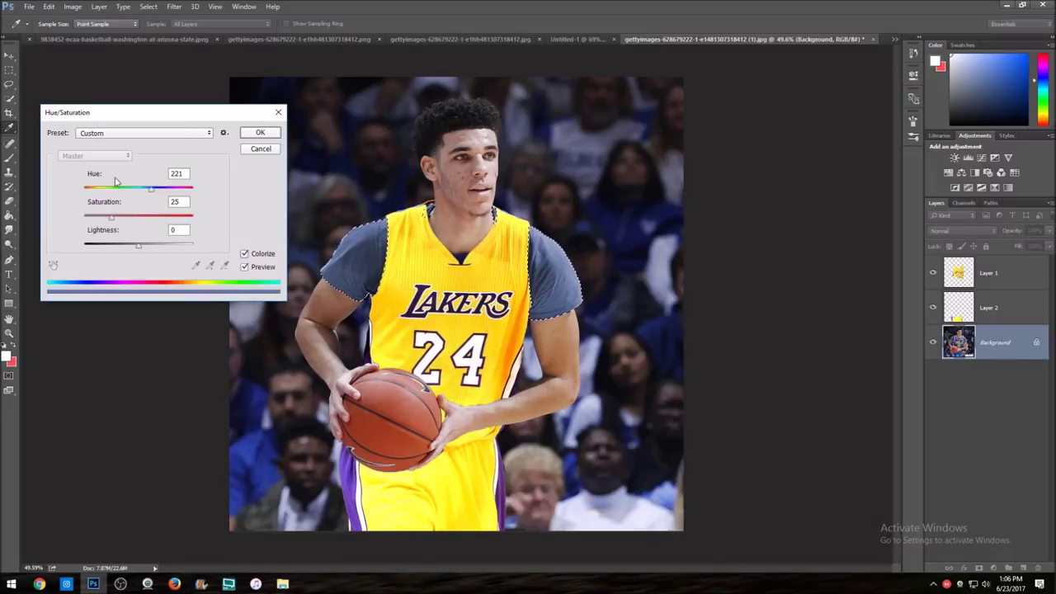
left_click_drag(151, 194, 175, 211)
left_click_drag(111, 219, 130, 255)
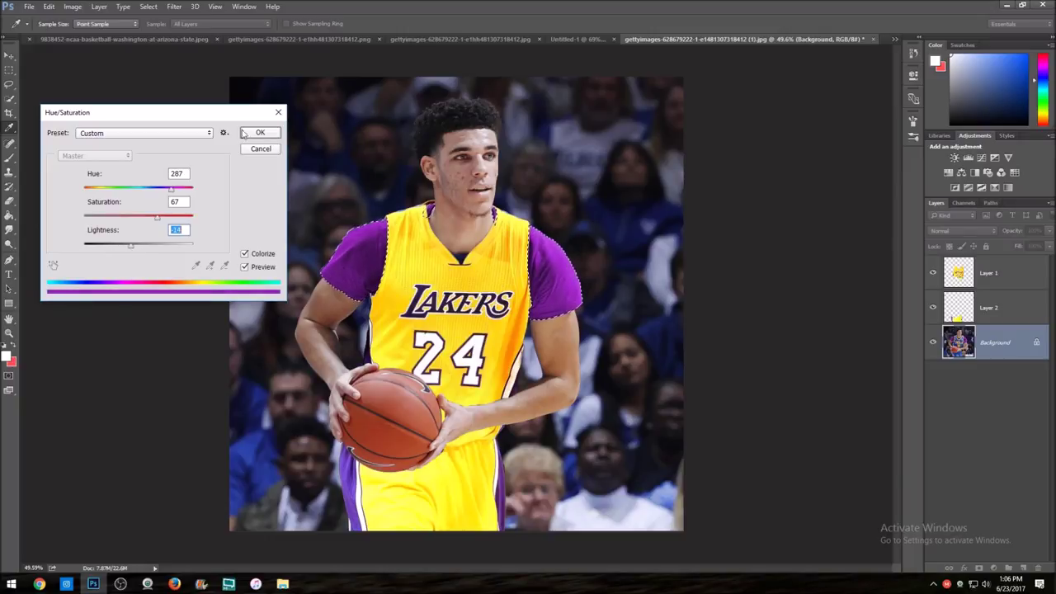
left_click(260, 132)
left_click(149, 8)
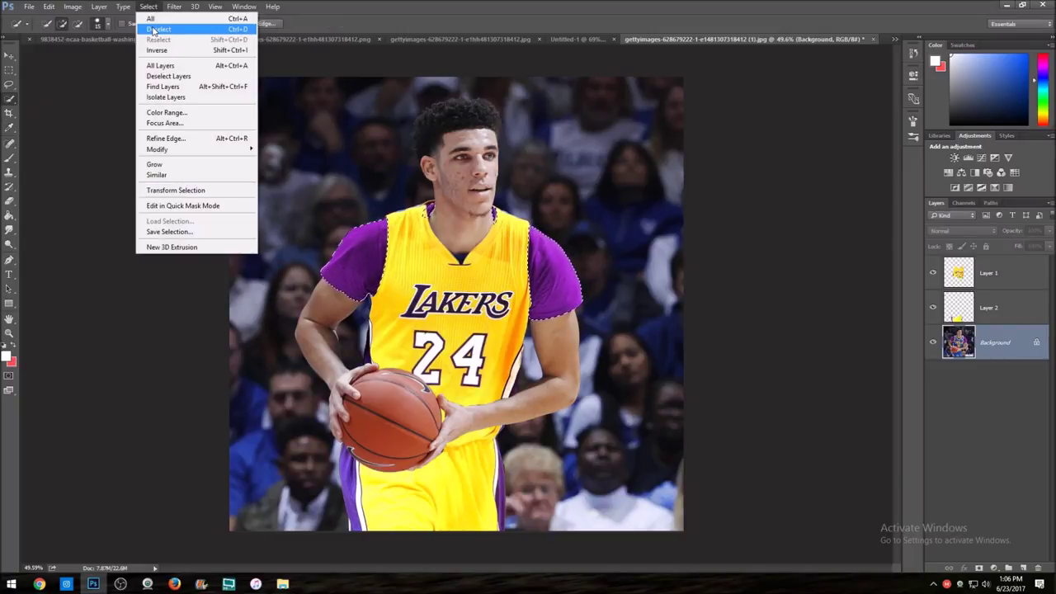
left_click(156, 28)
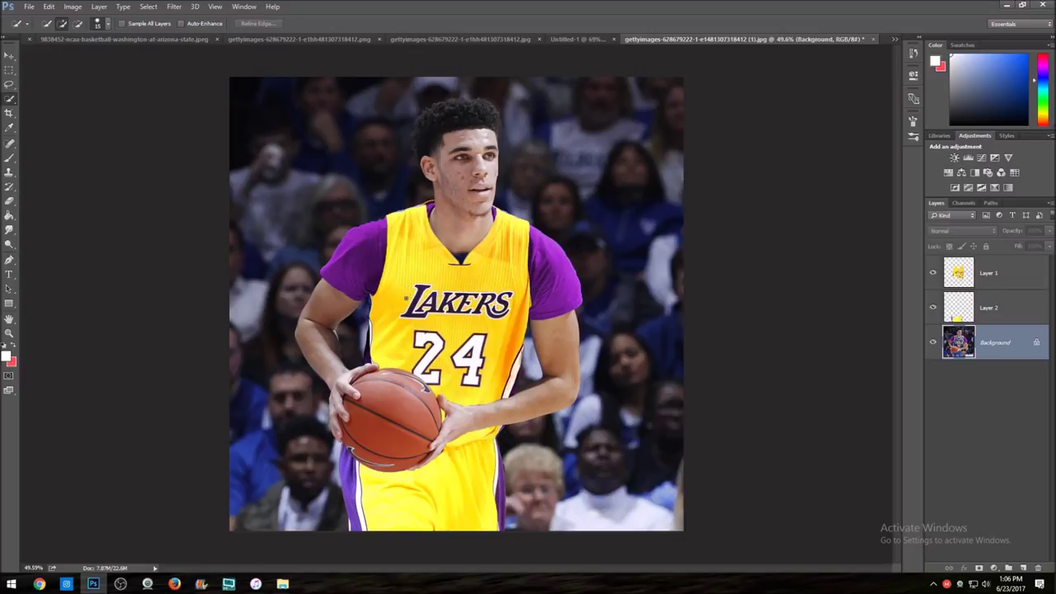
- Look through the other open documents to examine the Phila, Wolves and Lakers number 2 jersey edits
left_click(568, 39)
left_click(512, 38)
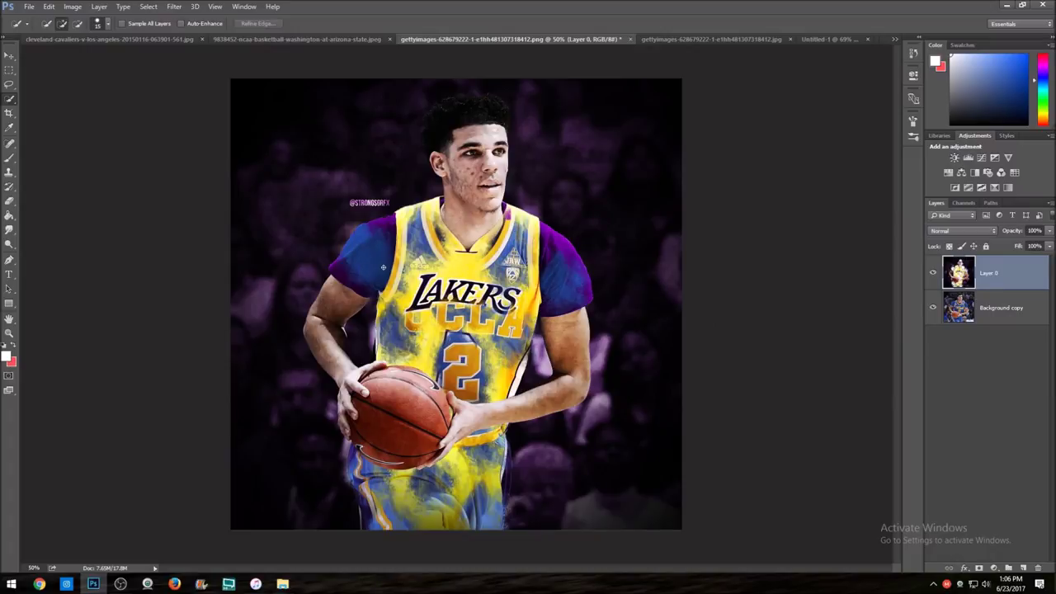
left_click(302, 37)
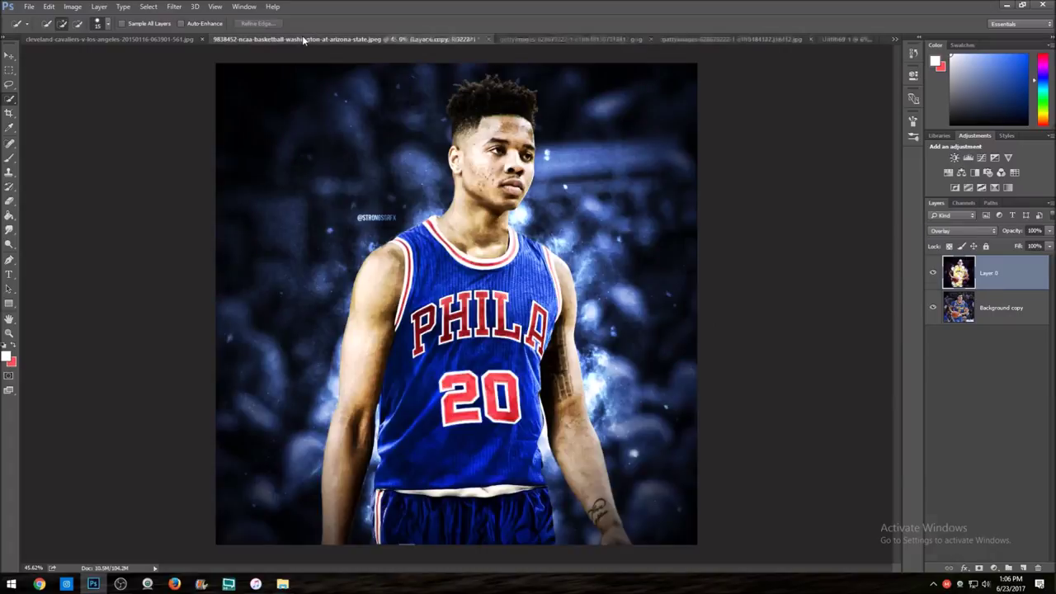
left_click(896, 39)
left_click(486, 68)
left_click(896, 40)
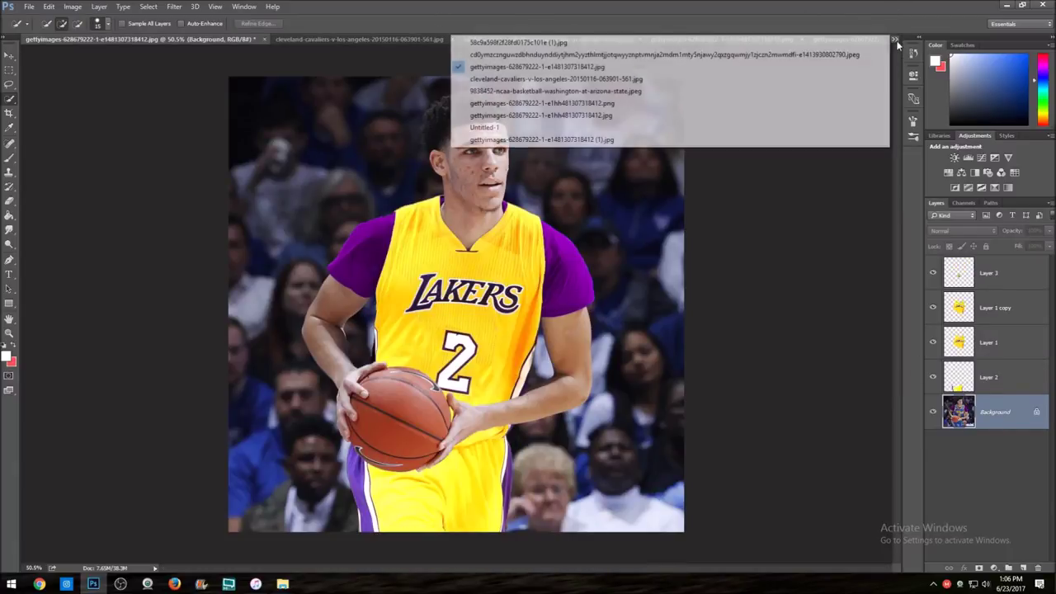
left_click(609, 52)
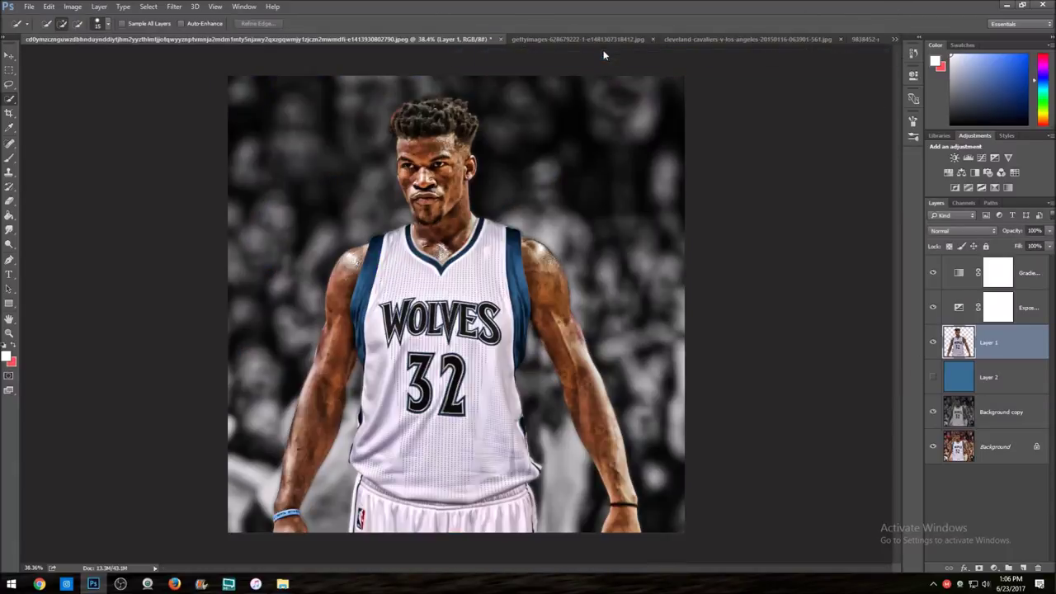
left_click(896, 39)
left_click(663, 67)
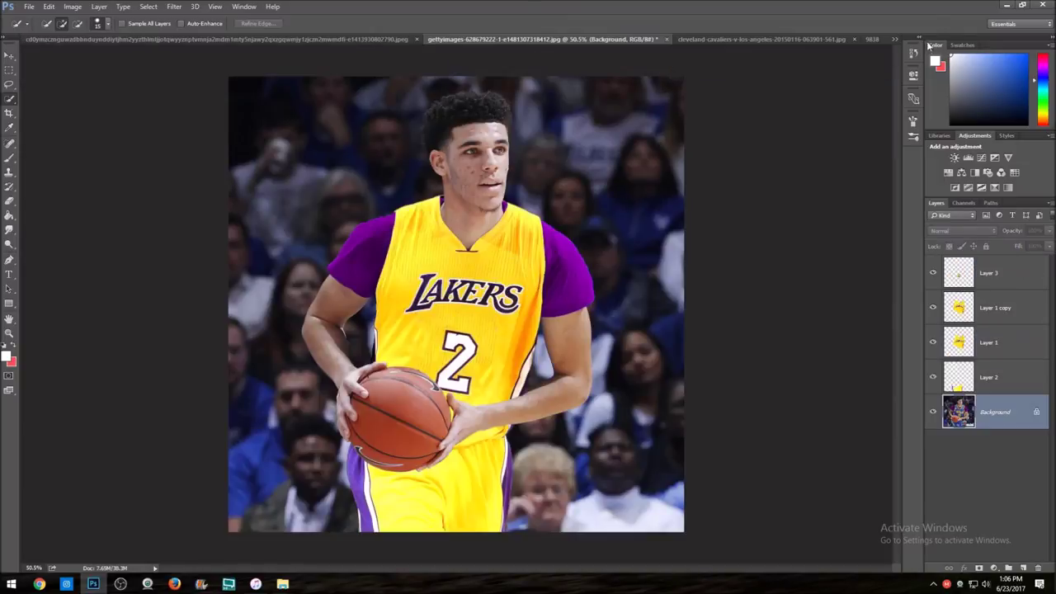
- Compare the blended UCLA-to-Lakers PNG, toggling its Background copy layer, with the finished purple-background Lakers number 2 edit
left_click(902, 37)
left_click(564, 99)
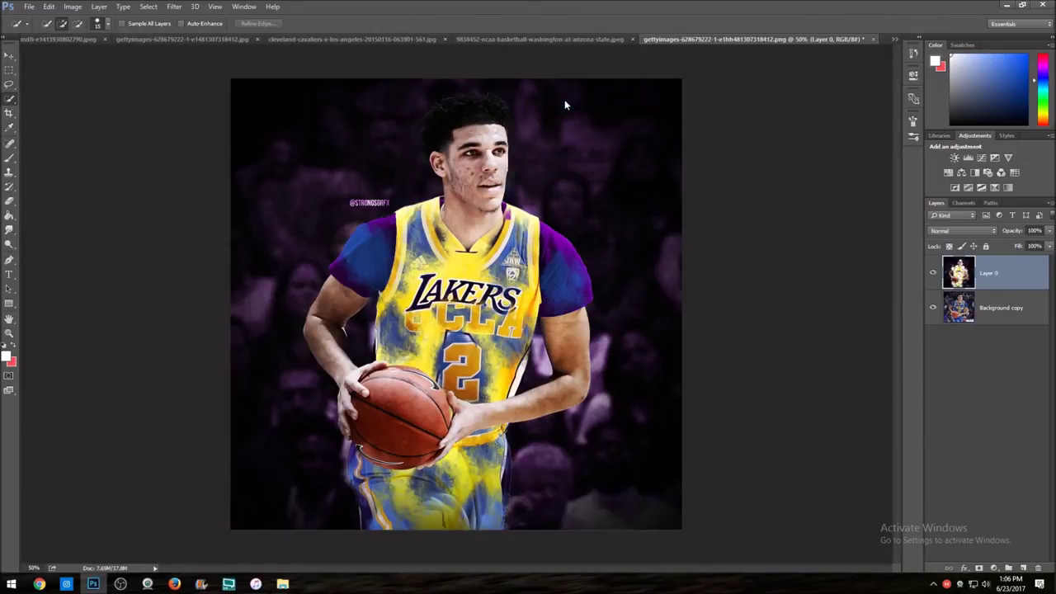
left_click(934, 308)
left_click(933, 308)
left_click(895, 40)
left_click(596, 116)
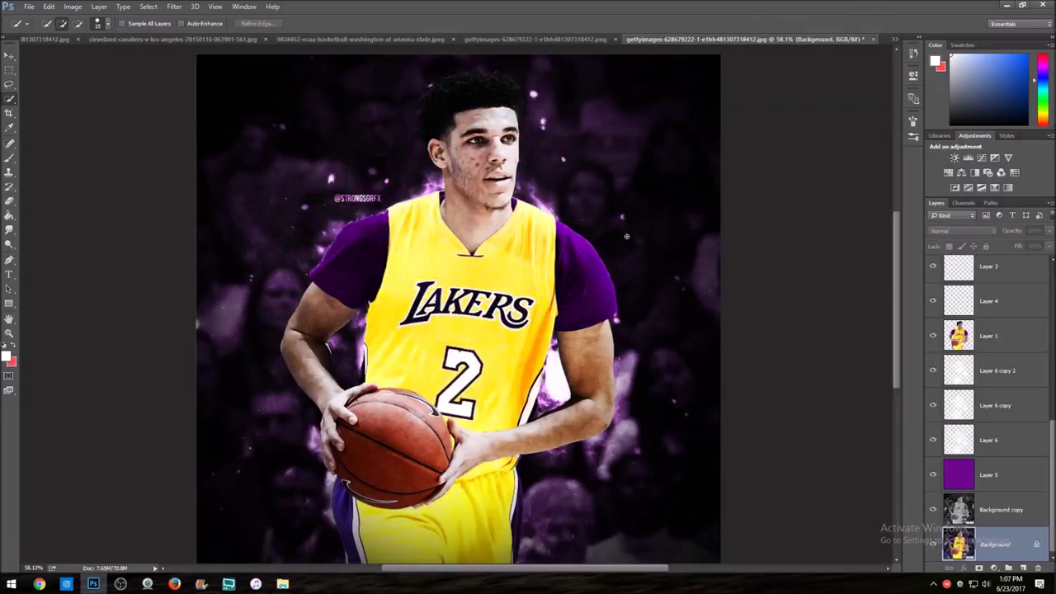
scroll(437, 356, "down", 2)
scroll(435, 338, "up", 3)
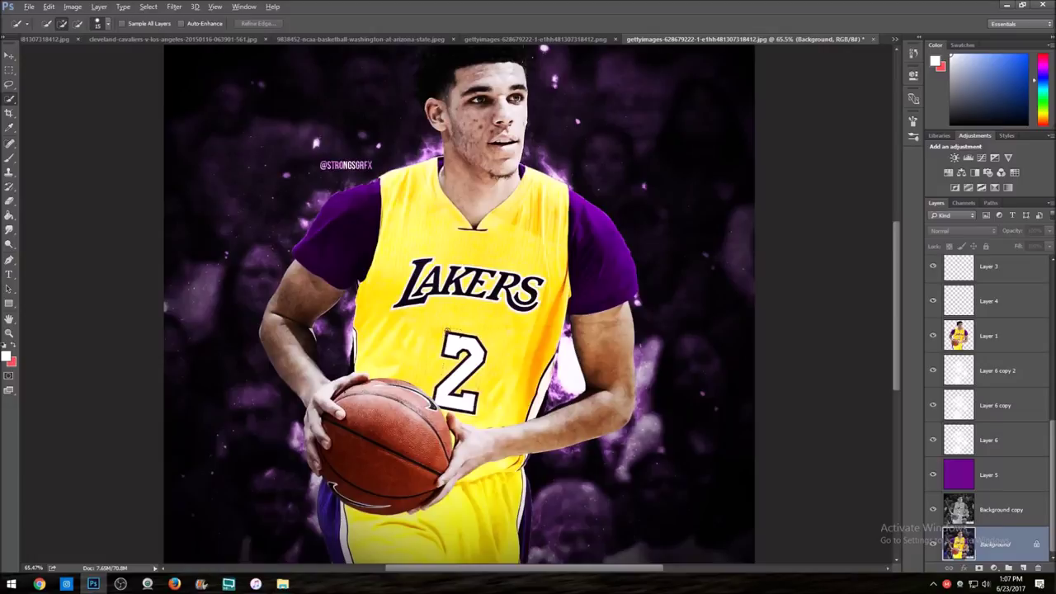
- Look through the open documents to compare the finished Lakers number 2 edits, the blended PNG and the Lakers source photo with the working document
scroll(423, 378, "down", 5)
scroll(413, 373, "up", 2)
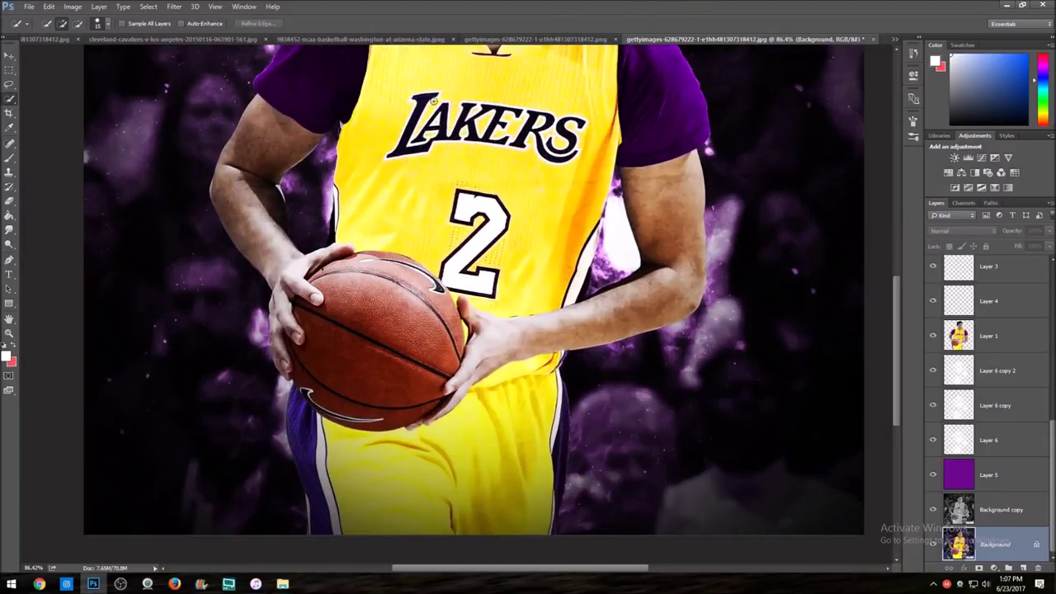
left_click(569, 43)
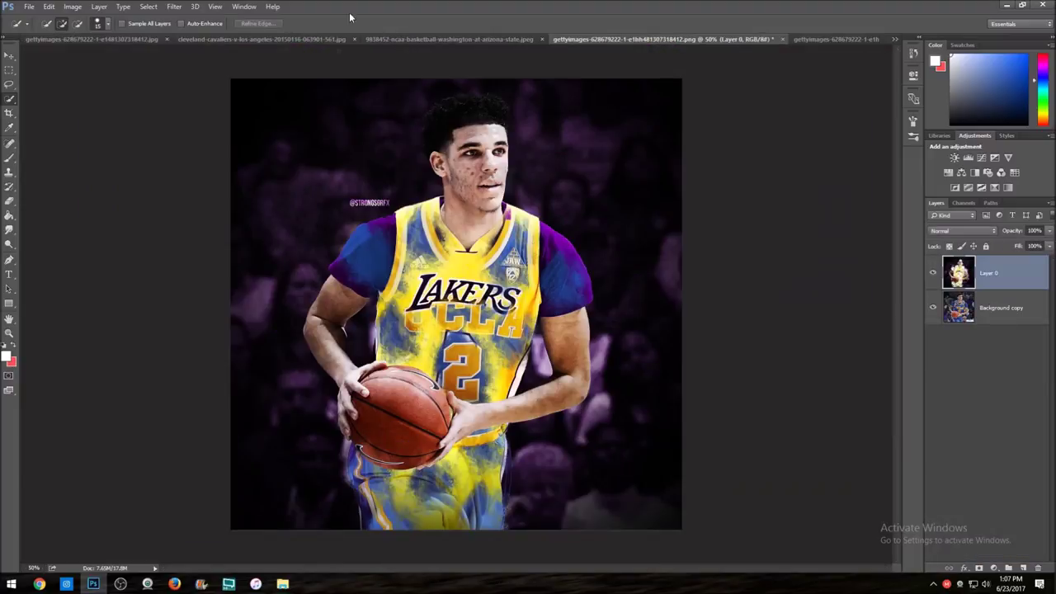
left_click(384, 38)
left_click(300, 39)
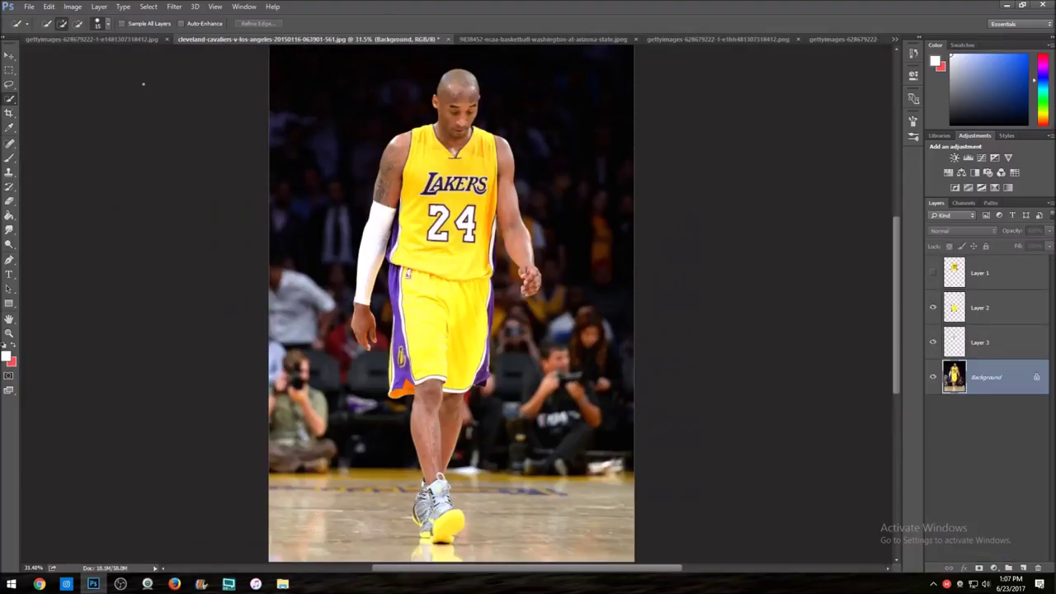
left_click(127, 38)
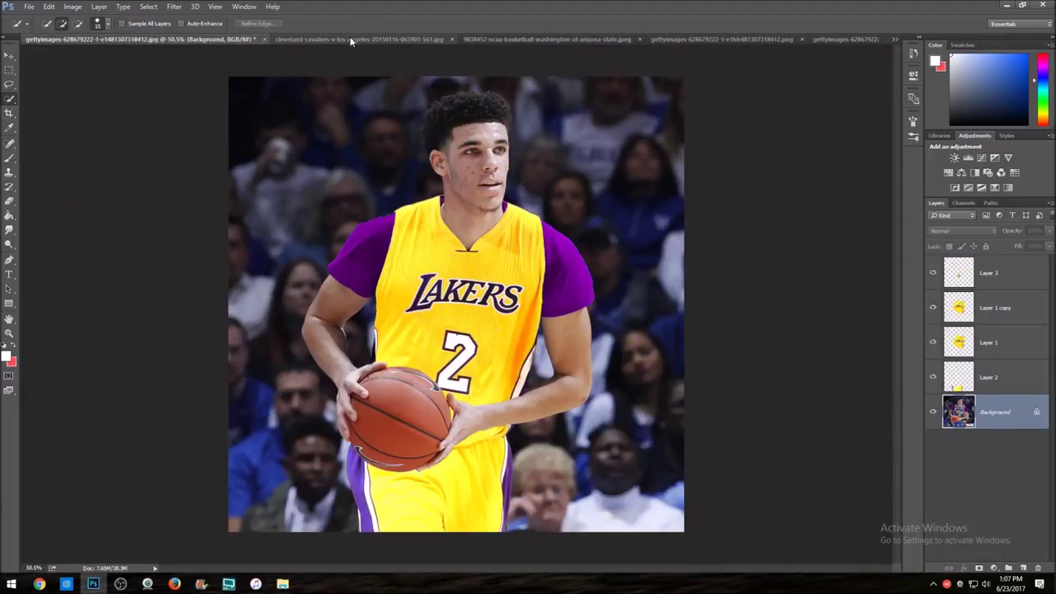
left_click(350, 38)
scroll(486, 187, "up", 1)
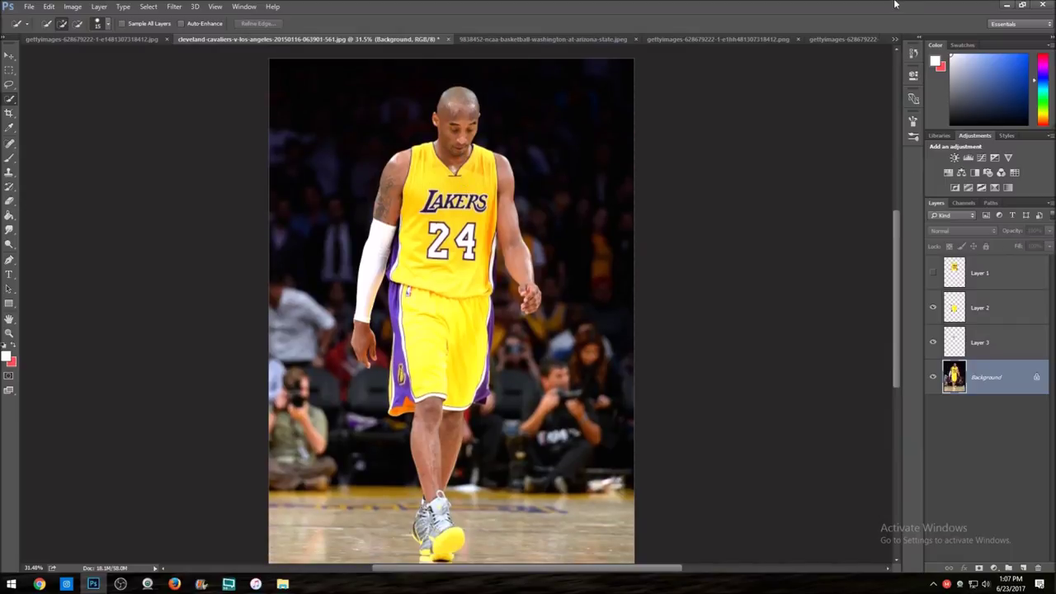
left_click(896, 39)
left_click(529, 142)
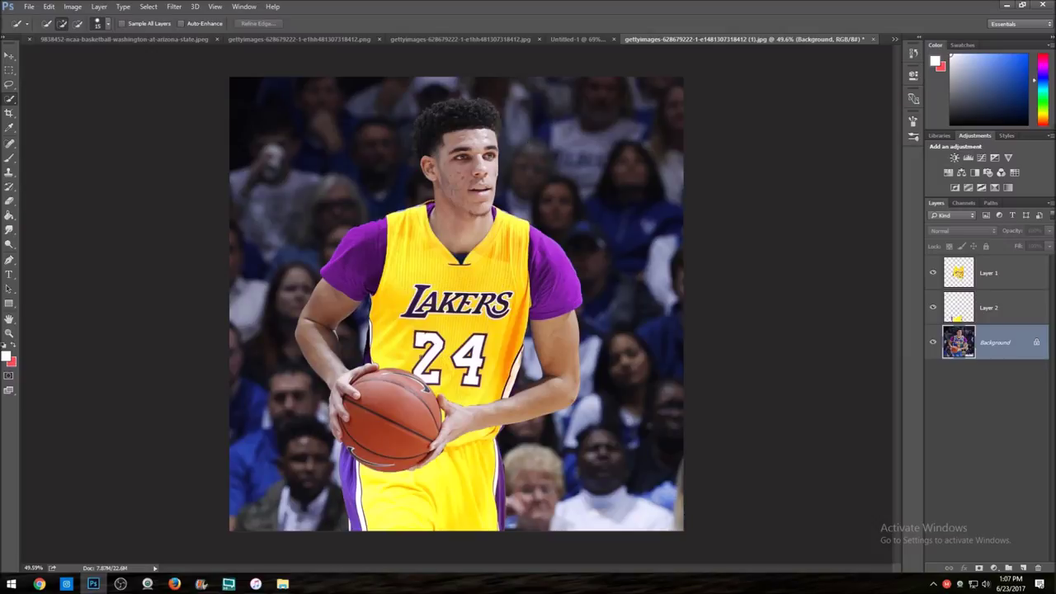
- In Untitled-1, lasso the digit 2 of the jersey's 24 and copy it from the Background layer to a new layer
left_click(9, 84)
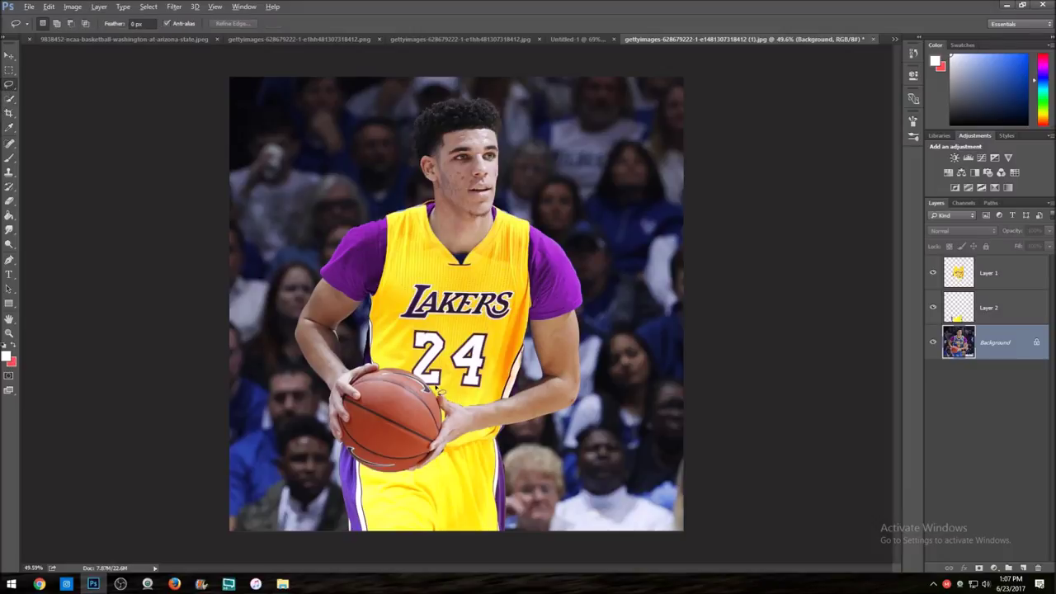
scroll(462, 384, "up", 3)
left_click(579, 39)
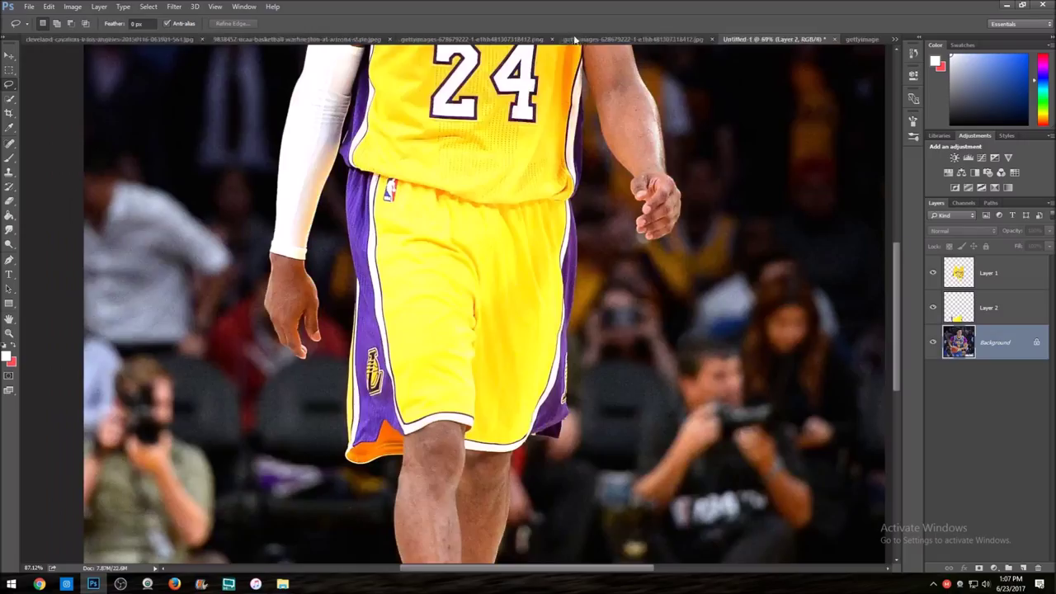
left_click(579, 39)
scroll(396, 165, "up", 5)
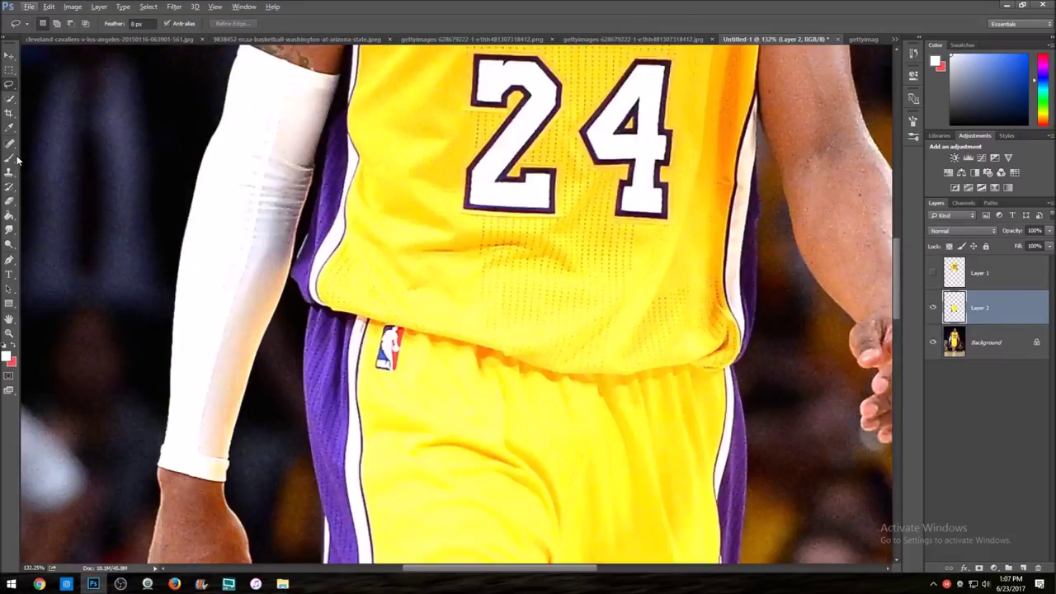
scroll(470, 103, "up", 1)
mouse_move(468, 155)
left_mouse_down()
mouse_move(482, 87)
mouse_move(456, 137)
mouse_move(463, 97)
mouse_move(474, 86)
mouse_move(543, 94)
mouse_move(558, 107)
mouse_move(569, 128)
mouse_move(568, 274)
mouse_move(519, 283)
mouse_move(451, 259)
mouse_move(457, 157)
left_mouse_up()
left_click(485, 142)
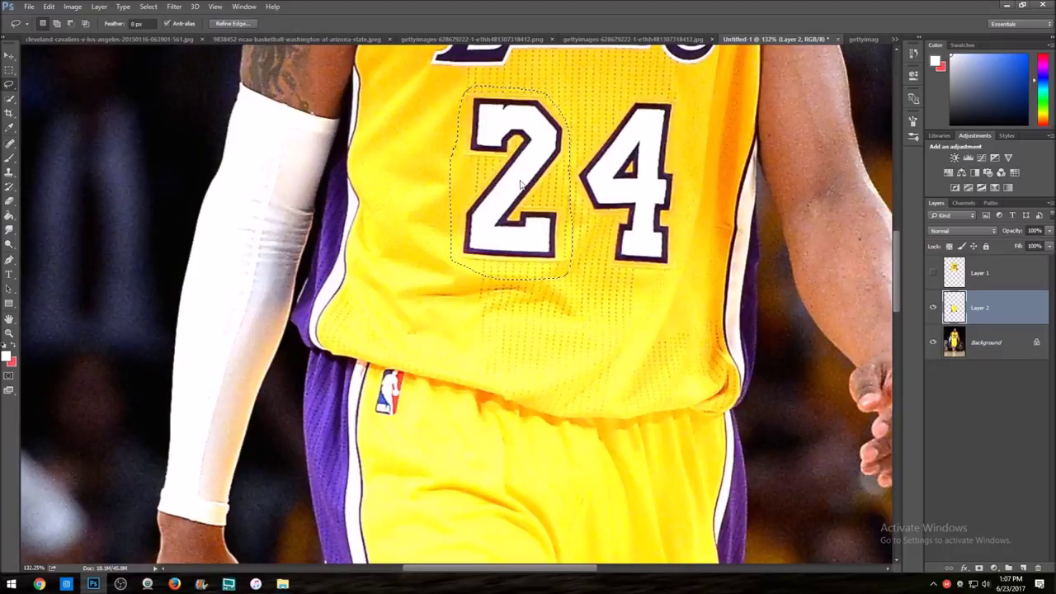
key("ctrl+j")
left_click(511, 219)
key("alt+bracketleft")
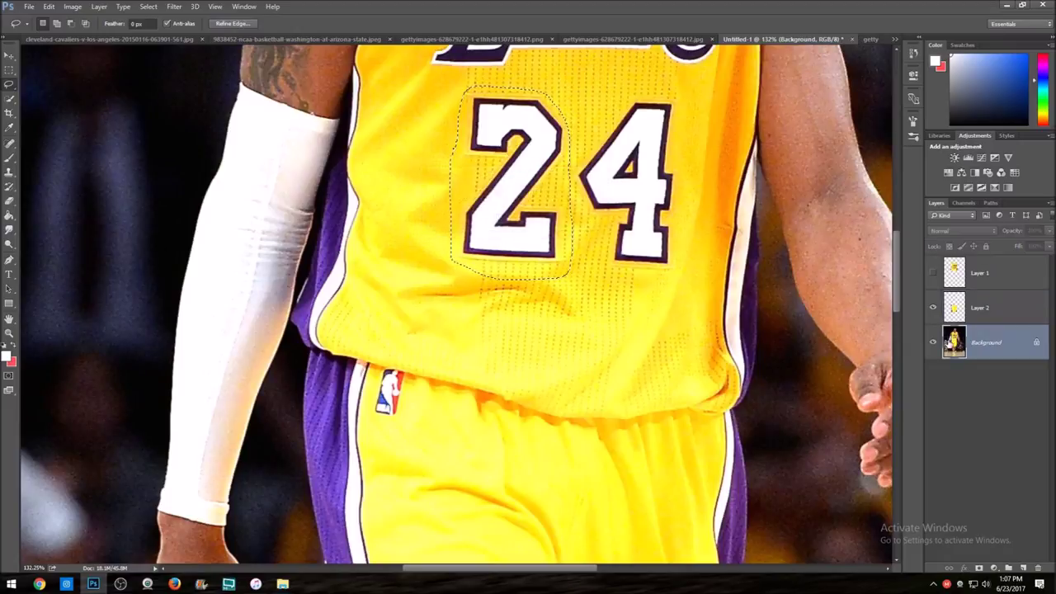
key("ctrl+j")
right_click(990, 345)
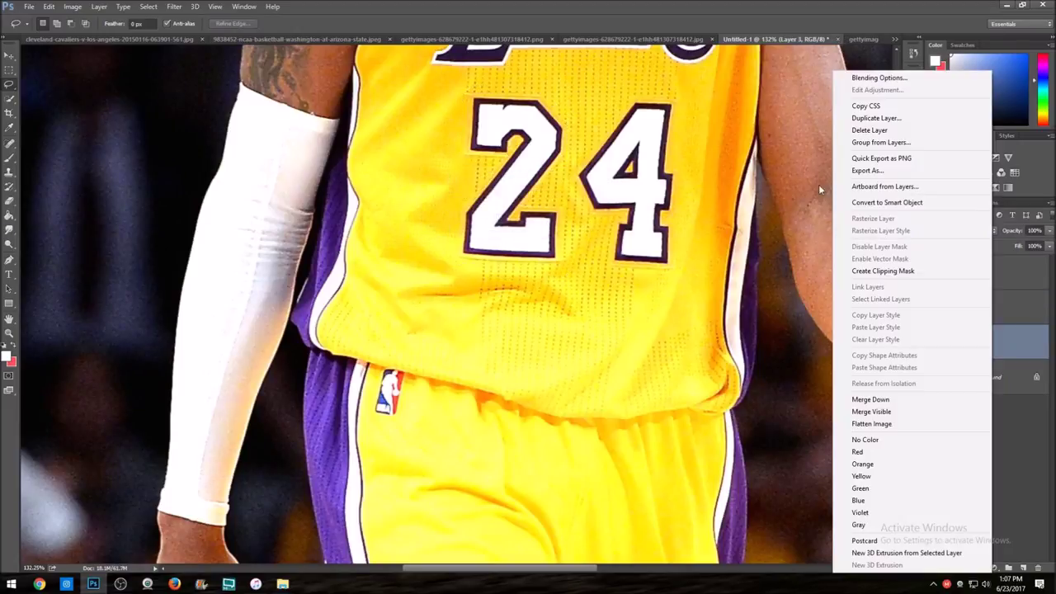
left_click(877, 118)
left_click(514, 221)
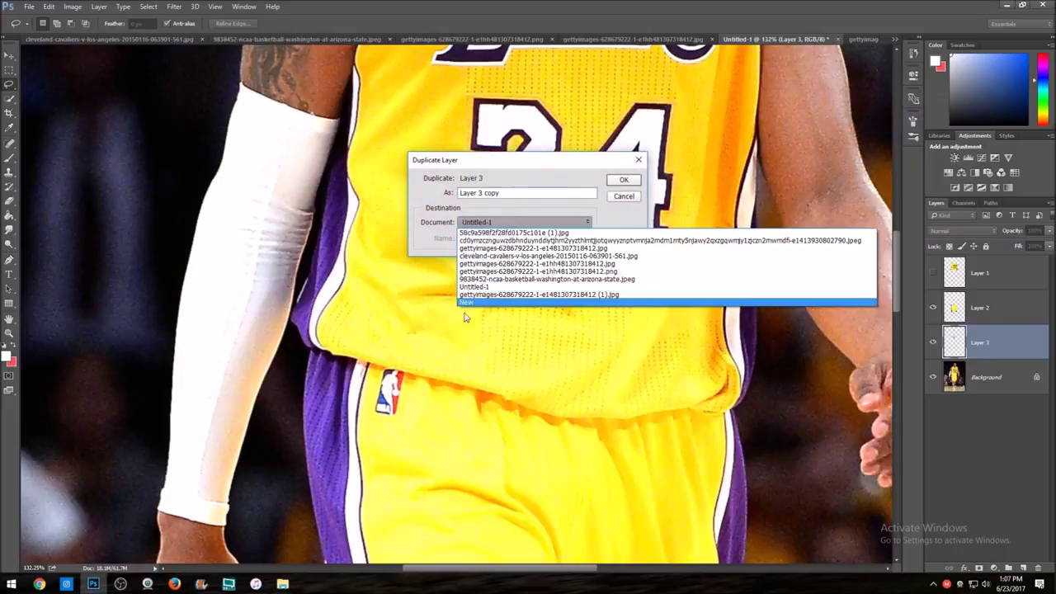
left_click(495, 295)
left_click(624, 180)
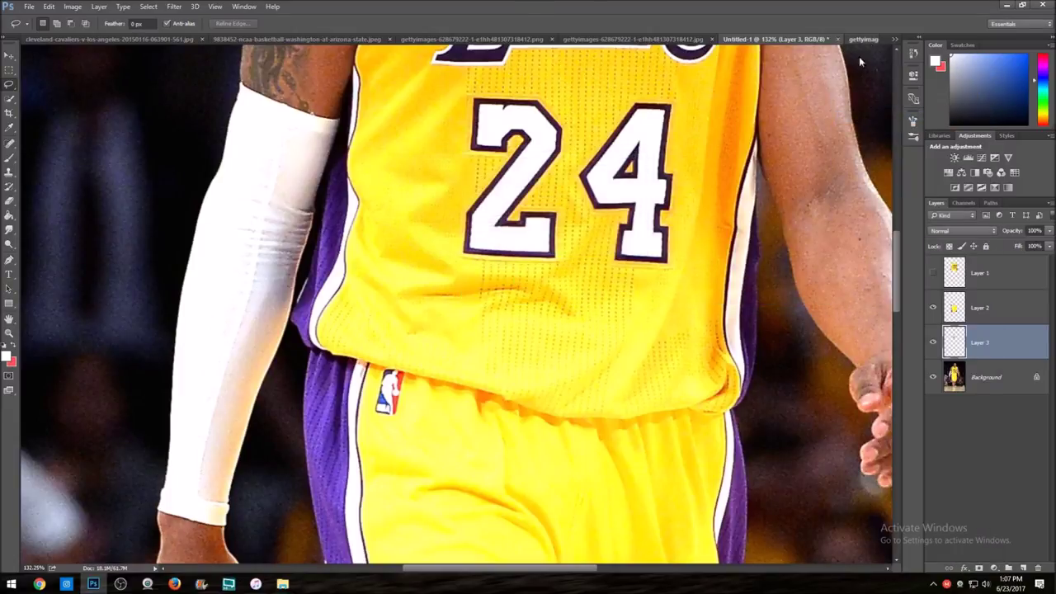
- In the destination document, move the copied digit 2 off the jersey to the crowd area beside the player's head
left_click(863, 39)
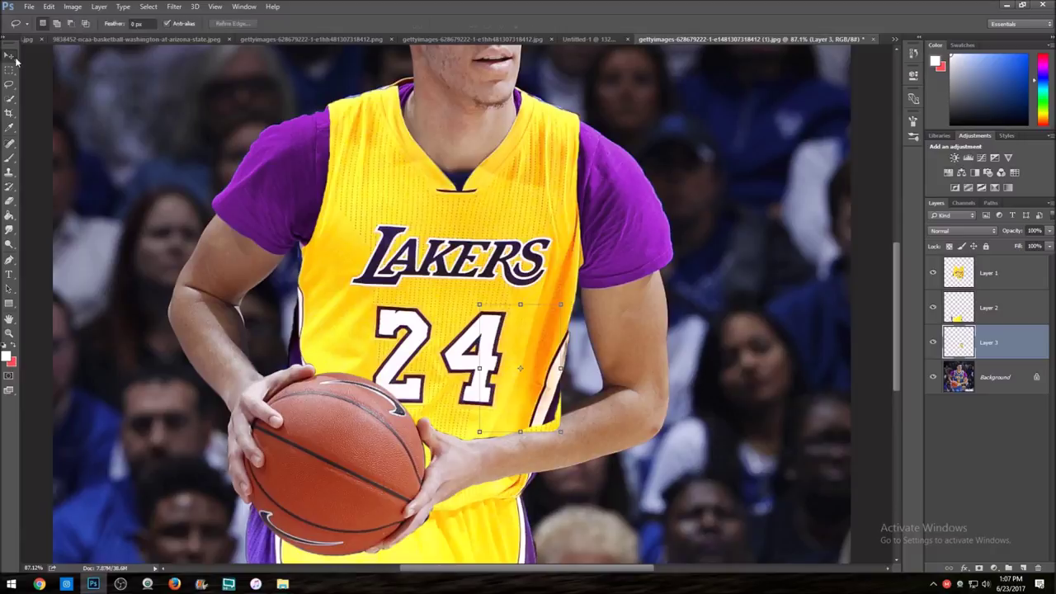
left_click(9, 54)
key("ctrl+0")
key("ctrl+t")
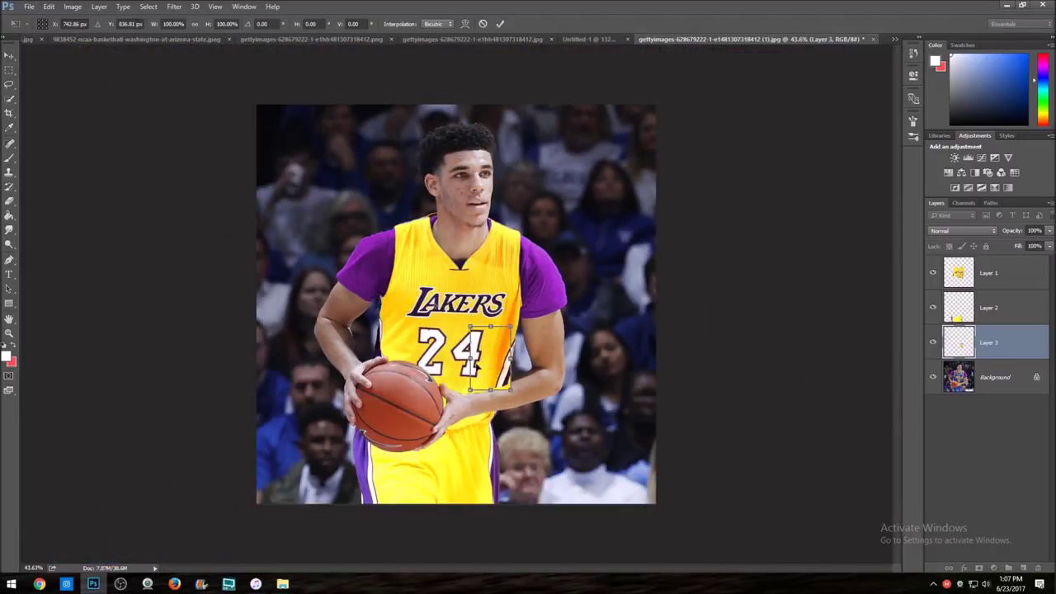
left_click_drag(488, 363, 349, 188)
left_click(499, 24)
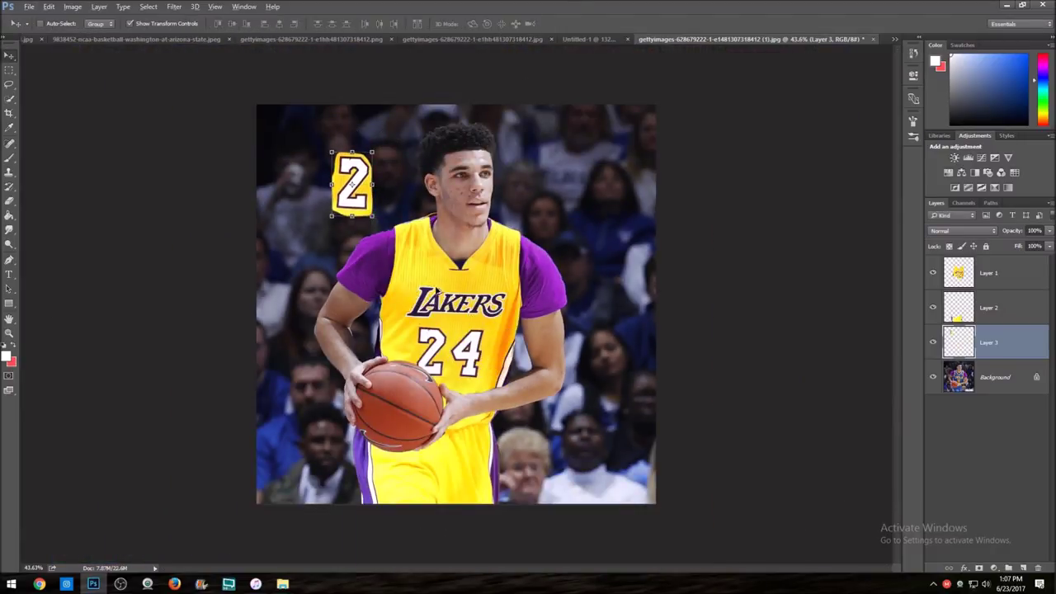
- Lasso the number 24 on Layer 1, remove it with a content-aware fill of the jersey fabric, and deselect
scroll(446, 288, "up", 3)
left_click(997, 286)
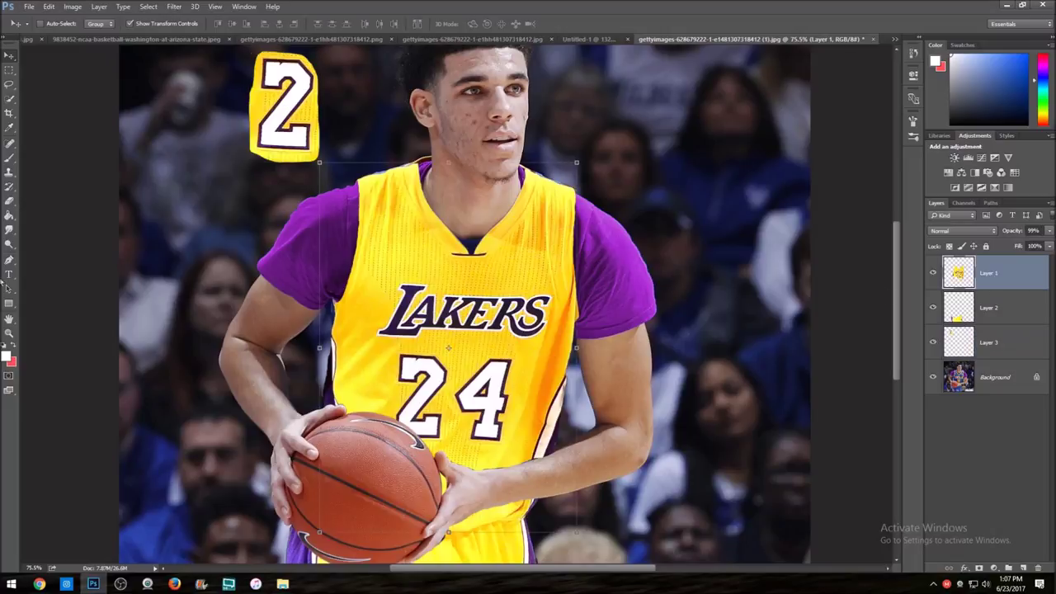
left_click(9, 85)
scroll(419, 402, "up", 3)
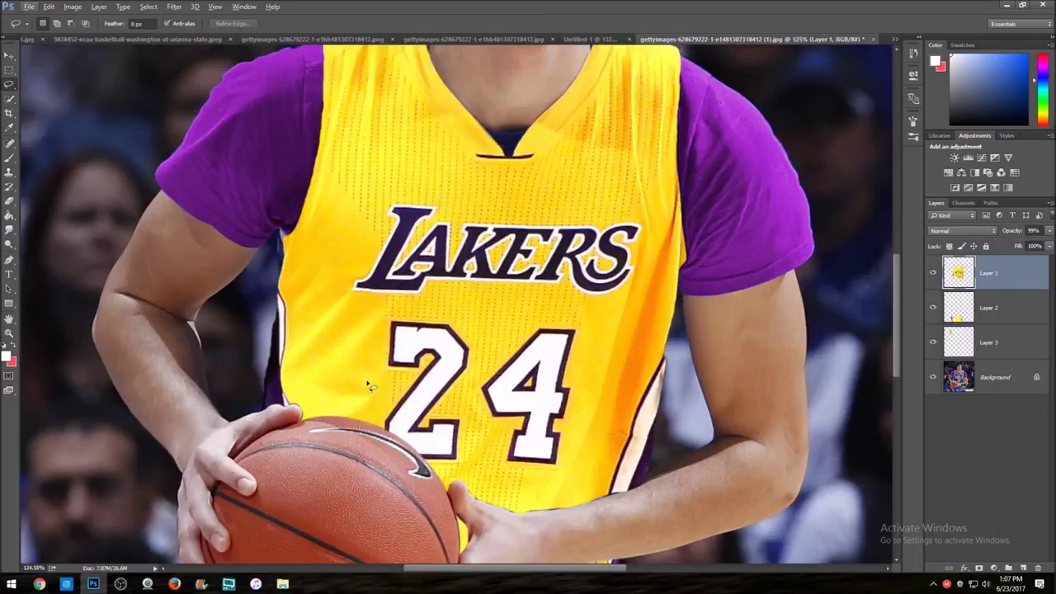
mouse_move(377, 373)
left_mouse_down()
mouse_move(385, 326)
mouse_move(400, 316)
mouse_move(548, 312)
mouse_move(581, 330)
mouse_move(586, 376)
mouse_move(568, 473)
mouse_move(500, 479)
mouse_move(429, 465)
mouse_move(408, 446)
mouse_move(373, 355)
mouse_move(378, 340)
left_mouse_up()
right_click(484, 318)
left_click(492, 294)
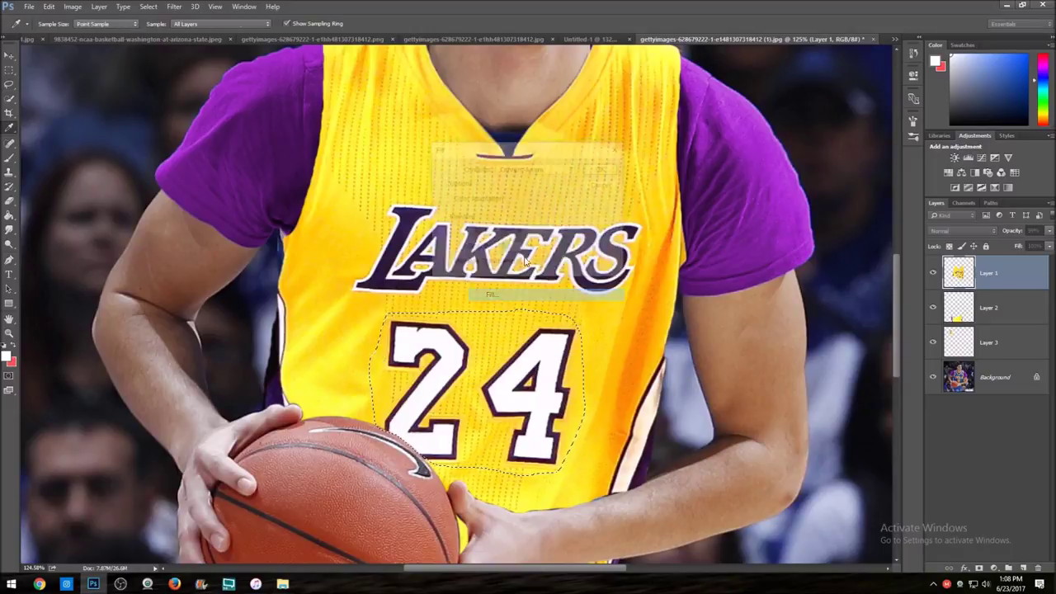
left_click(603, 168)
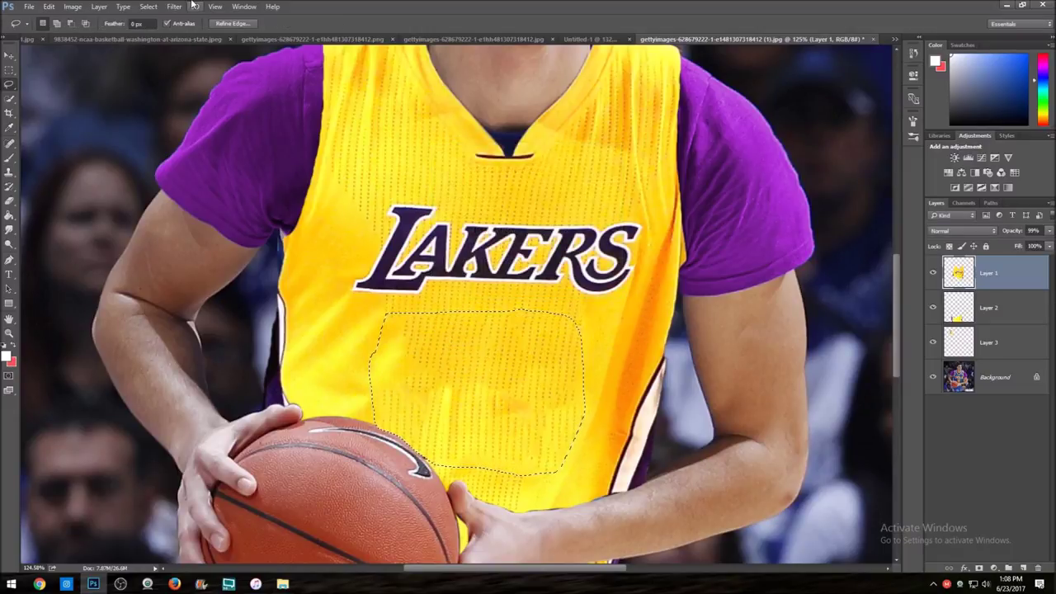
left_click(148, 7)
left_click(157, 29)
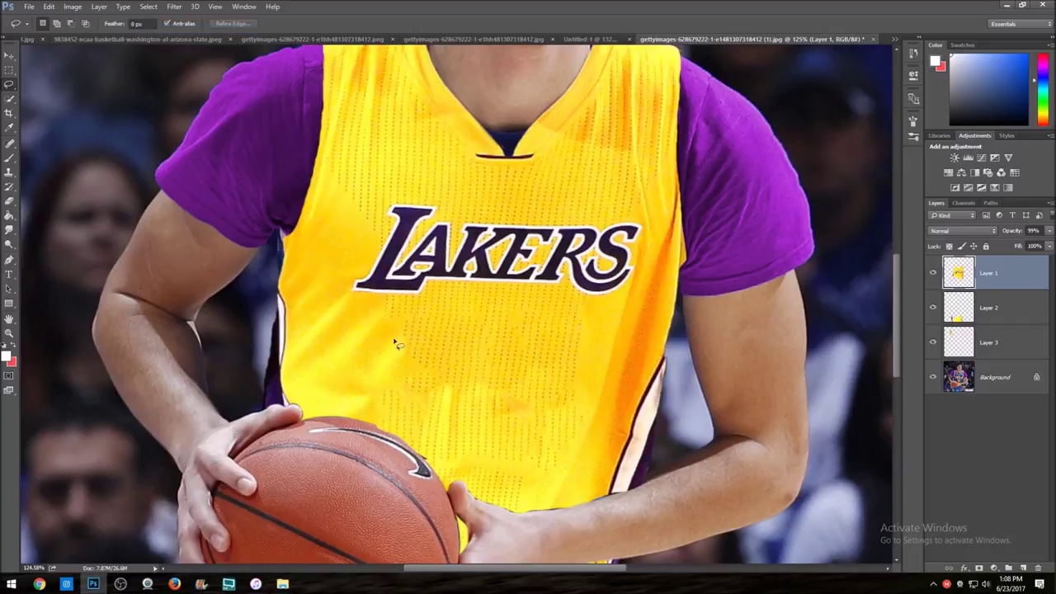
- Bring Layer 3 above Layer 1 and place its digit 2 on the jersey's front below the LAKERS lettering
scroll(434, 337, "down", 1)
key("ctrl+0")
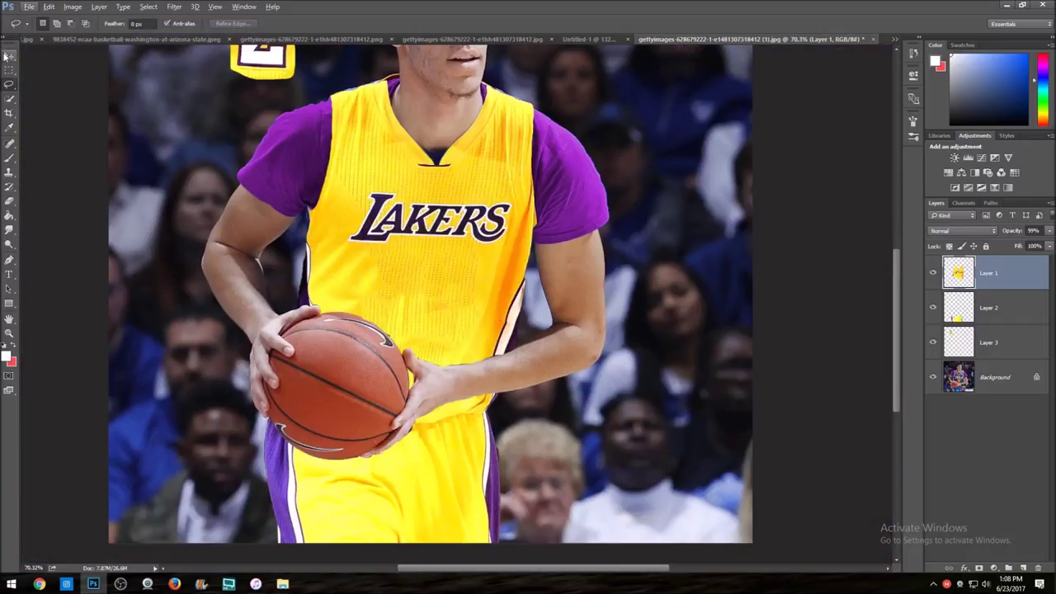
key("v")
left_click(982, 312)
left_click(973, 342)
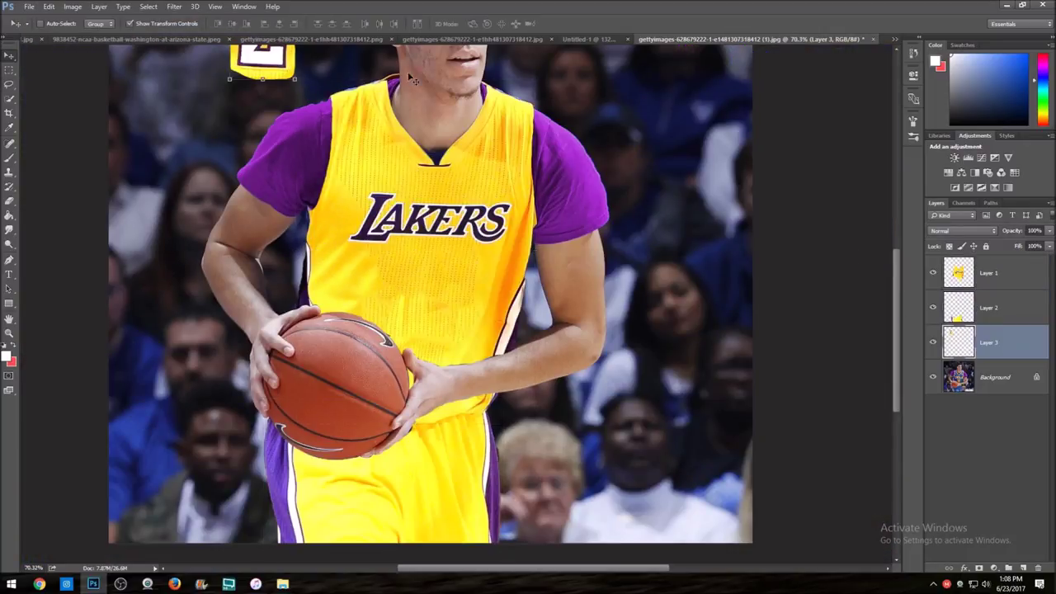
left_click_drag(990, 338, 962, 262)
left_click_drag(274, 75, 432, 354)
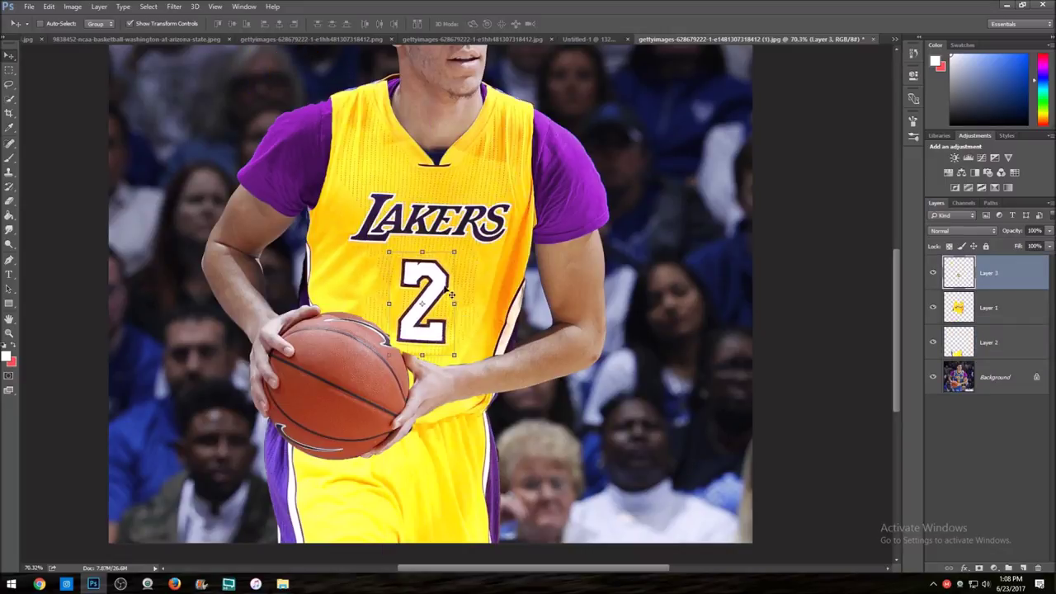
- Scale the digit 2 to about 92.74%, rotate it 3.9 degrees and nudge it slightly upward under the lettering
key("ctrl+t")
mouse_move(456, 254)
left_mouse_down()
mouse_move(469, 249)
mouse_move(449, 240)
mouse_move(450, 265)
left_mouse_up()
left_click_drag(435, 305, 495, 311)
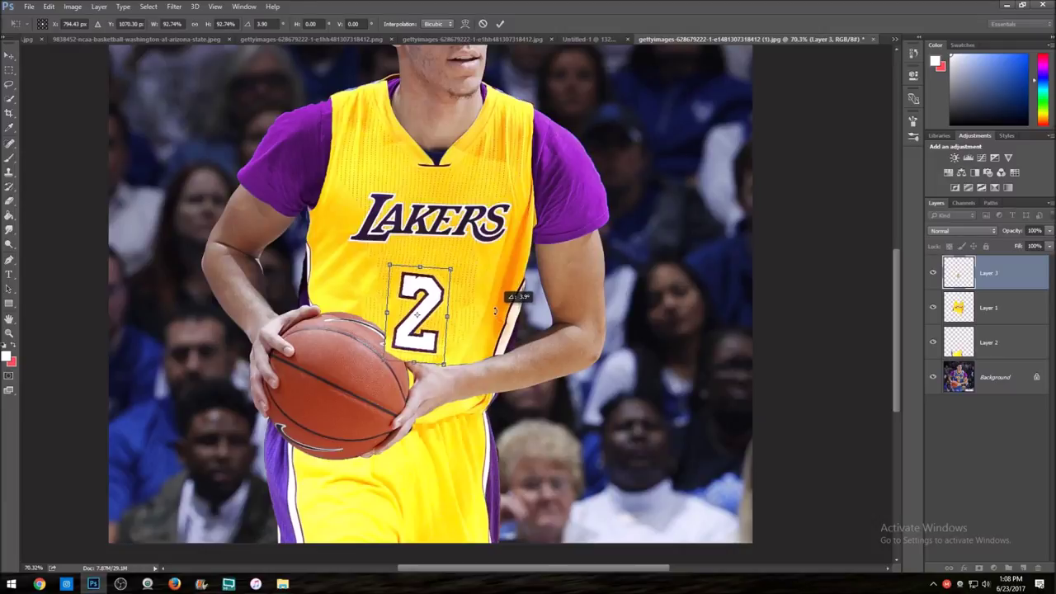
left_click_drag(421, 329, 422, 322)
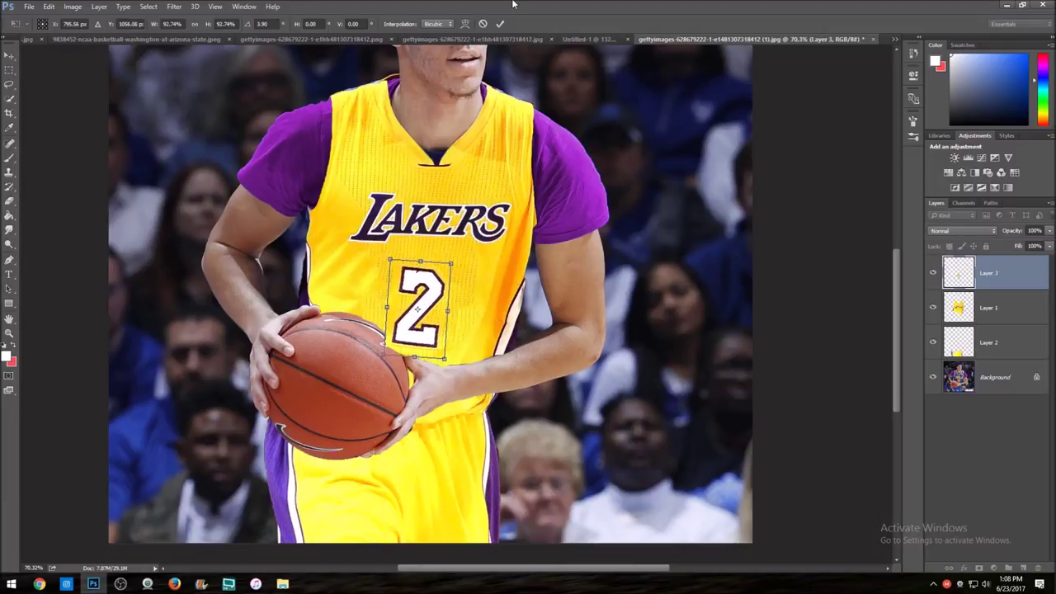
left_click(501, 23)
- Erase the digit patch where it overlaps the ball and thumb, lowering Layer 3's opacity to 59% while erasing and restoring it to 100%
left_click(9, 201)
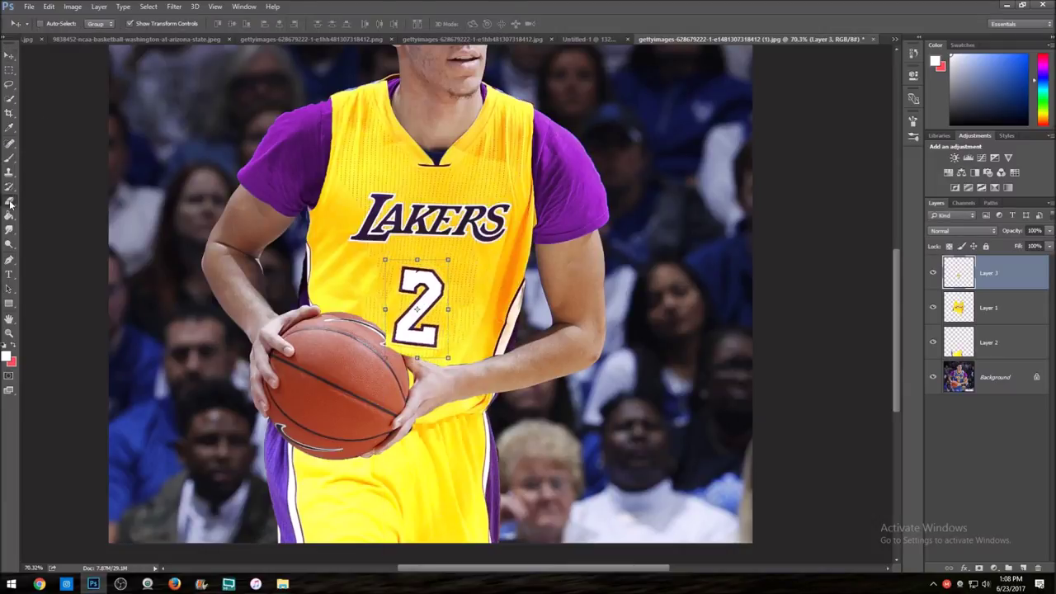
scroll(384, 334, "up", 3)
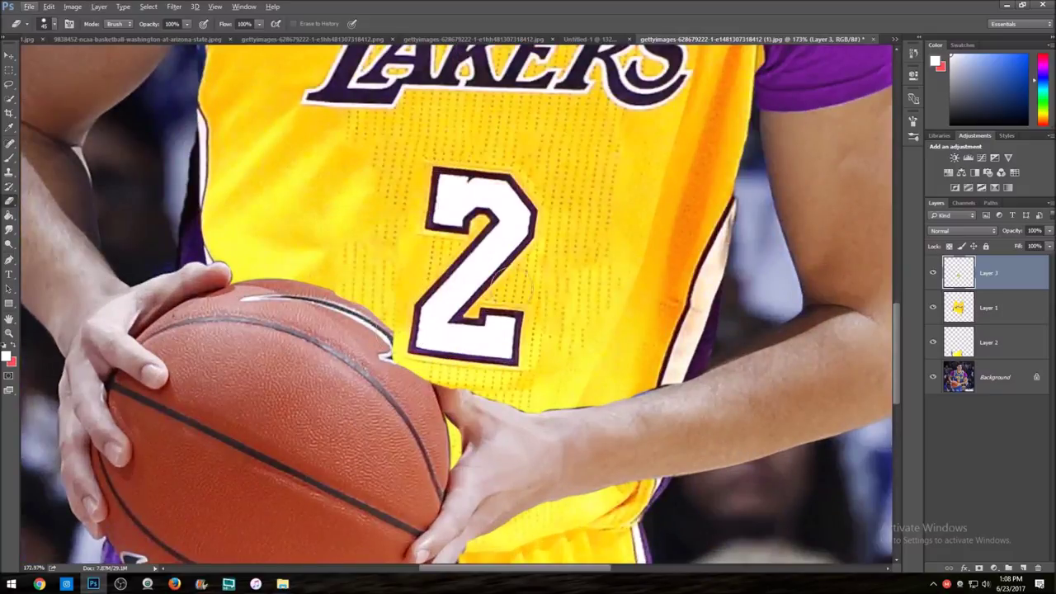
left_click_drag(1025, 231, 991, 233)
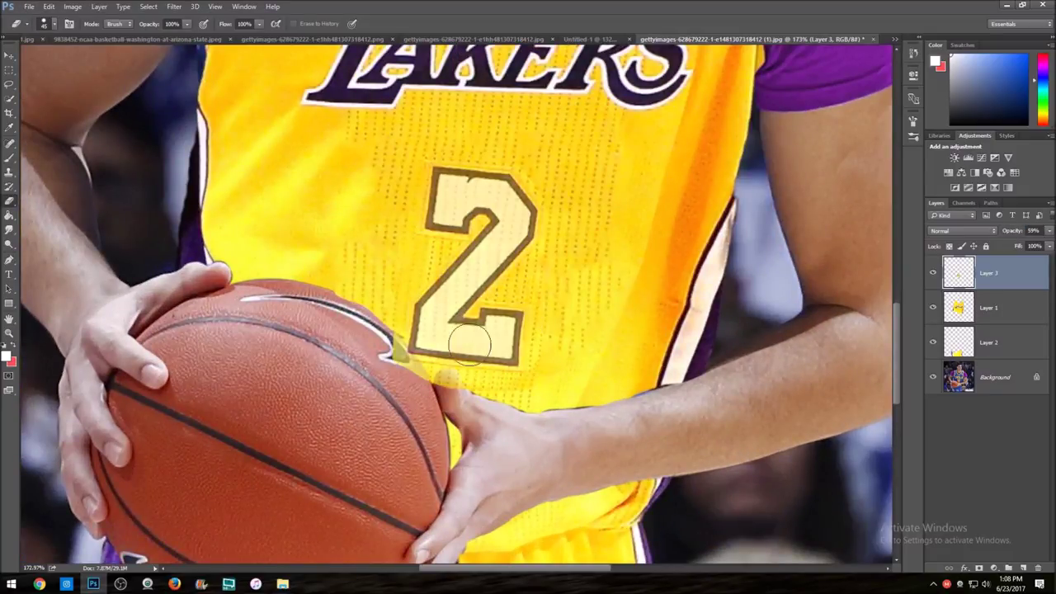
left_click_drag(386, 350, 400, 376)
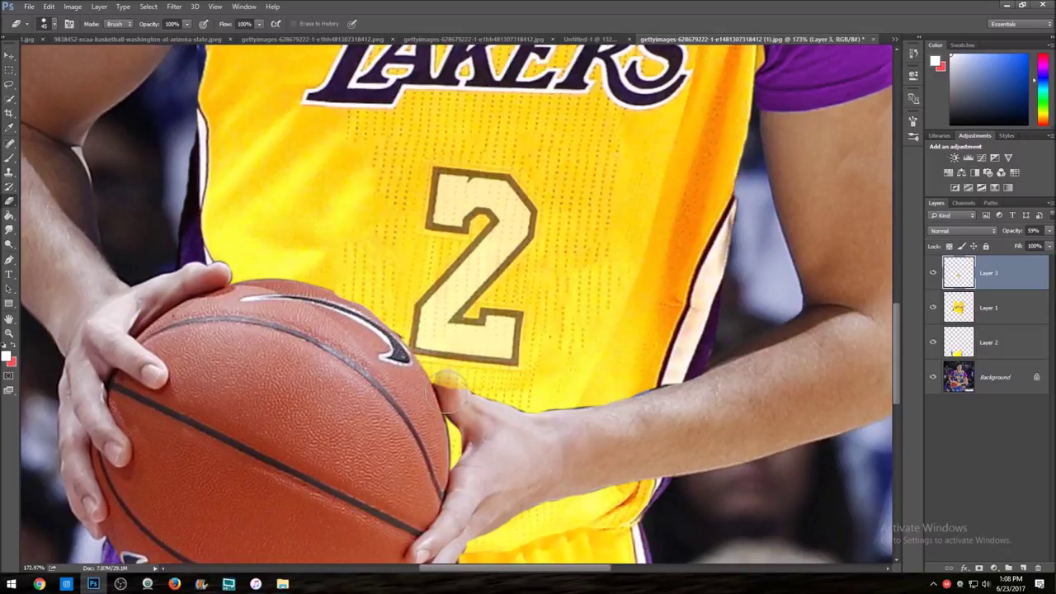
key("bracketleft")
key("bracketleft")
key("bracketleft")
mouse_move(447, 380)
left_mouse_down()
mouse_move(453, 392)
mouse_move(446, 386)
left_mouse_up()
left_click_drag(1020, 239, 1032, 238)
scroll(446, 380, "down", 5, "alt")
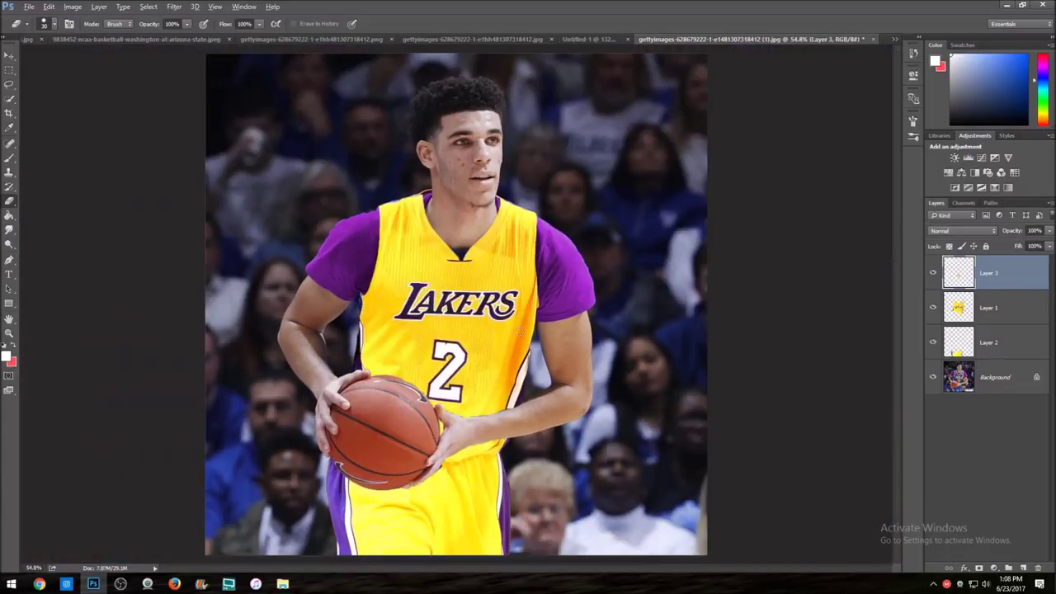
scroll(514, 339, "up", 2, "alt")
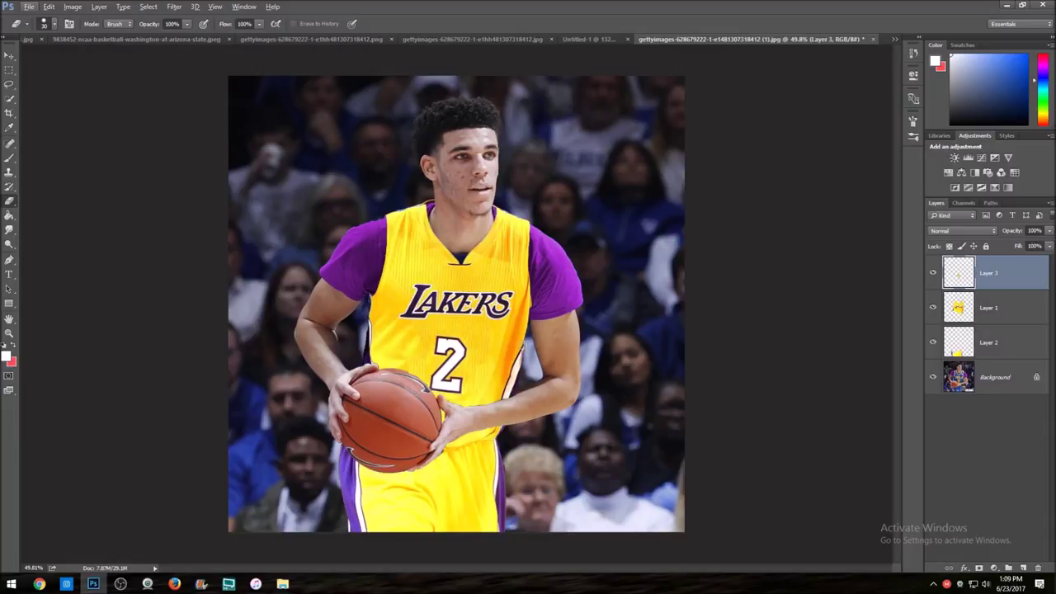
- Open the Wolves number 32 jersey edit to examine it
left_click(441, 40)
left_click(895, 39)
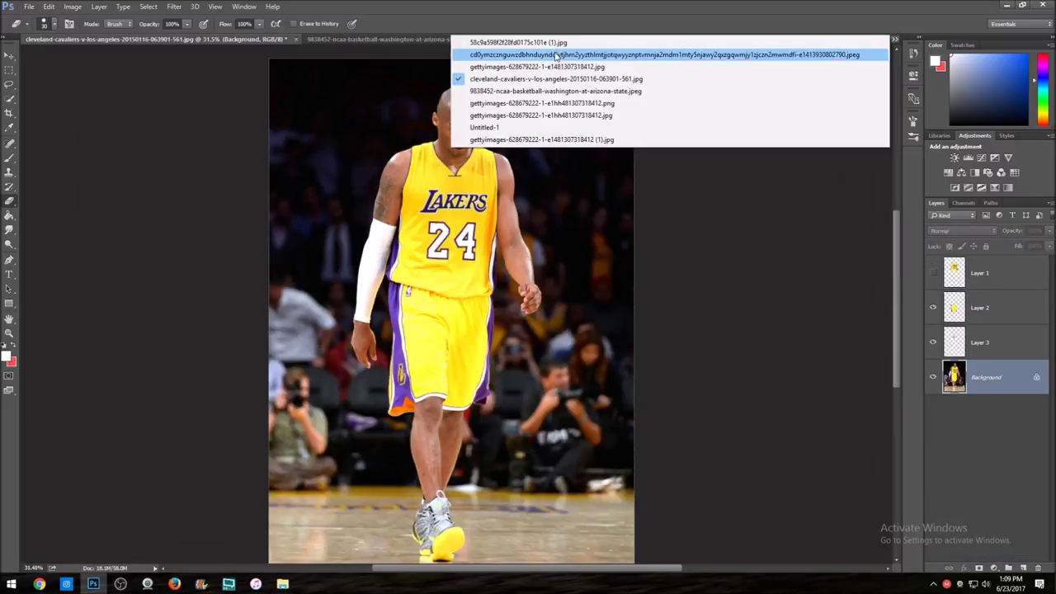
left_click(557, 54)
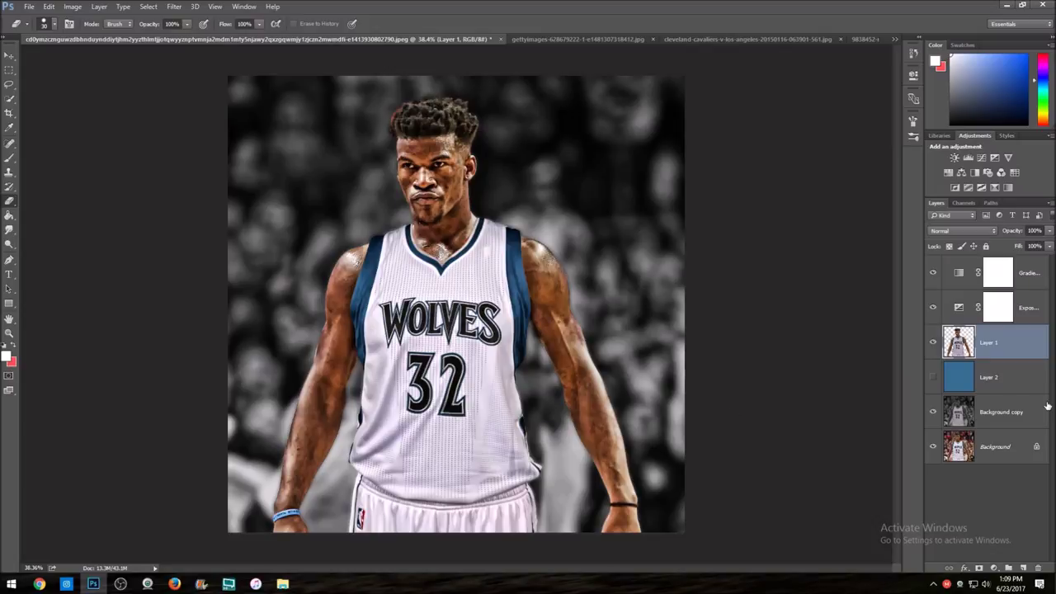
- Preview the blue Layer 2 over the Wolves image's background, hide it again, and close the document without saving
left_click(934, 377)
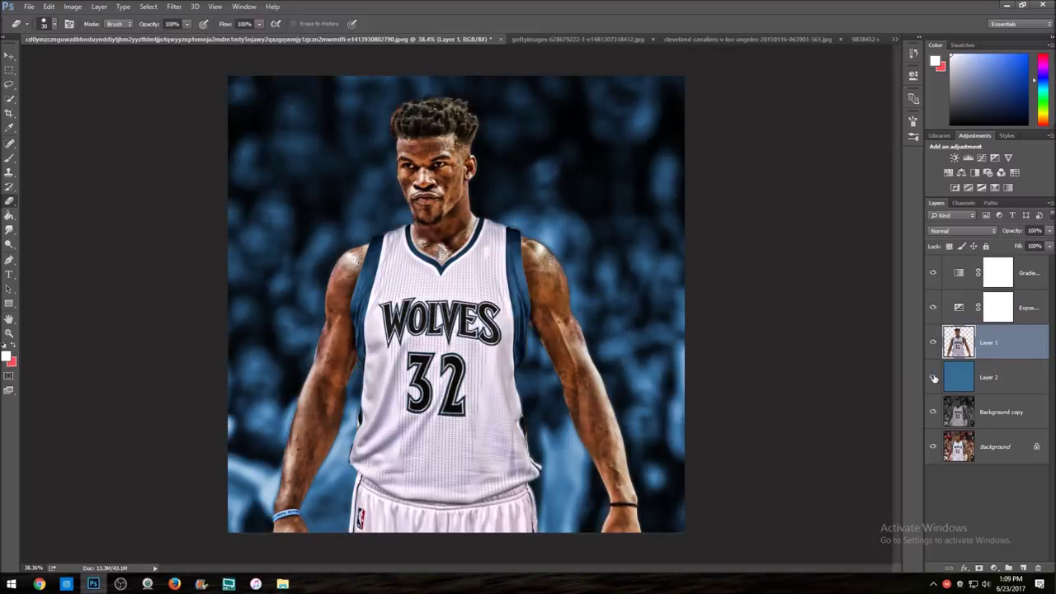
left_click(933, 377)
left_click(501, 40)
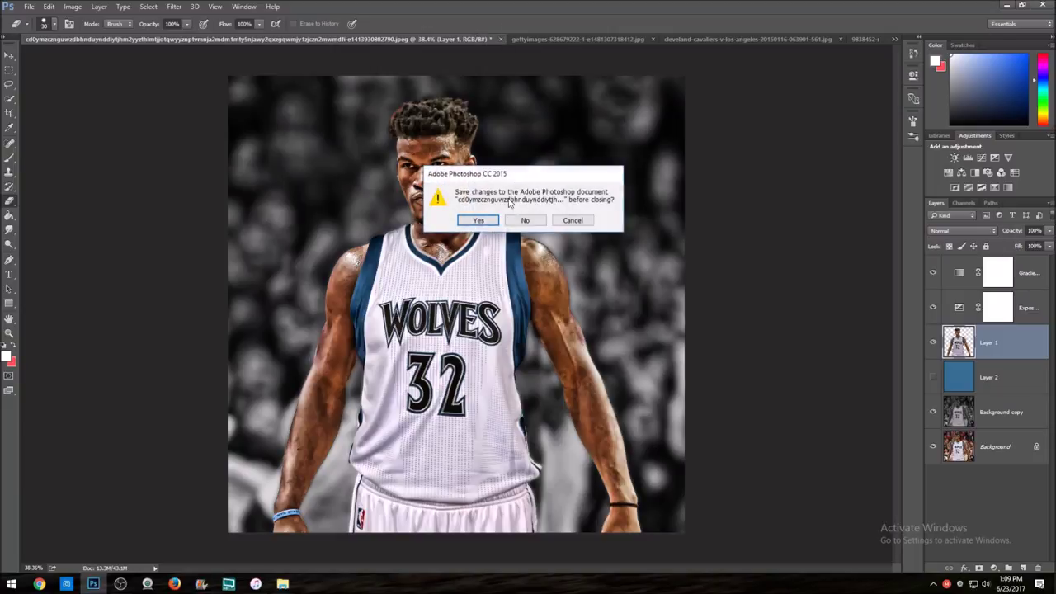
left_click(527, 221)
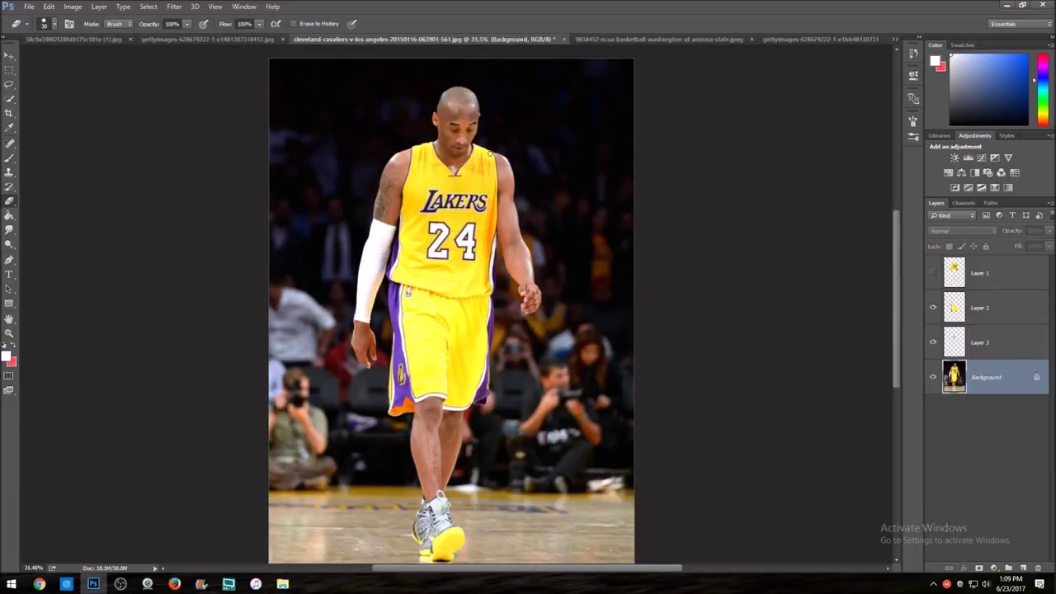
- Examine the Lakers number 24 jersey photo up close, and open the purple-background PNG composite of the player holding the ball
scroll(487, 189, "up", 4)
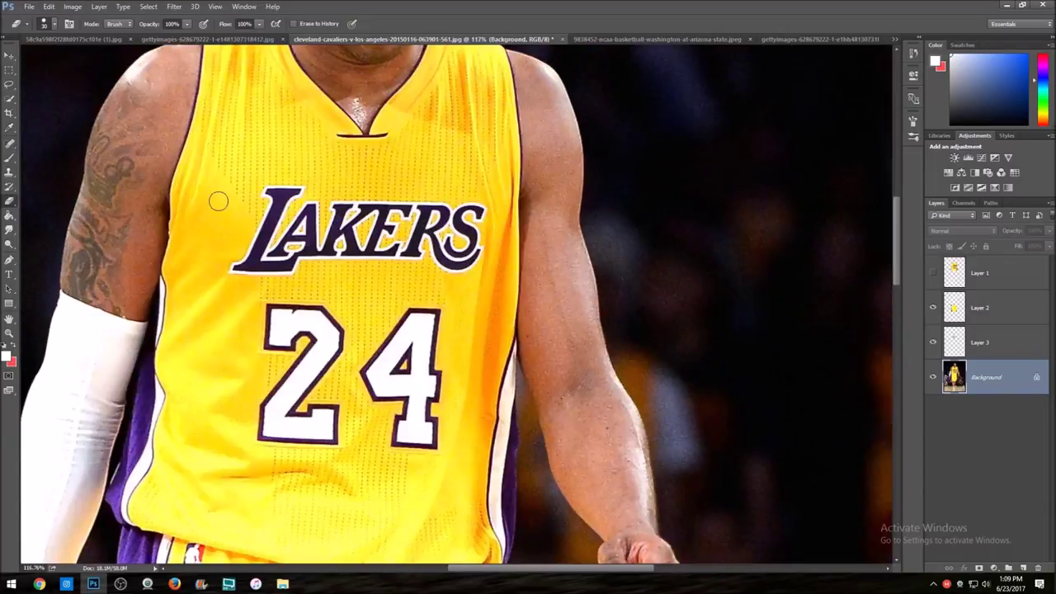
scroll(223, 211, "down", 2)
scroll(223, 211, "down", 3)
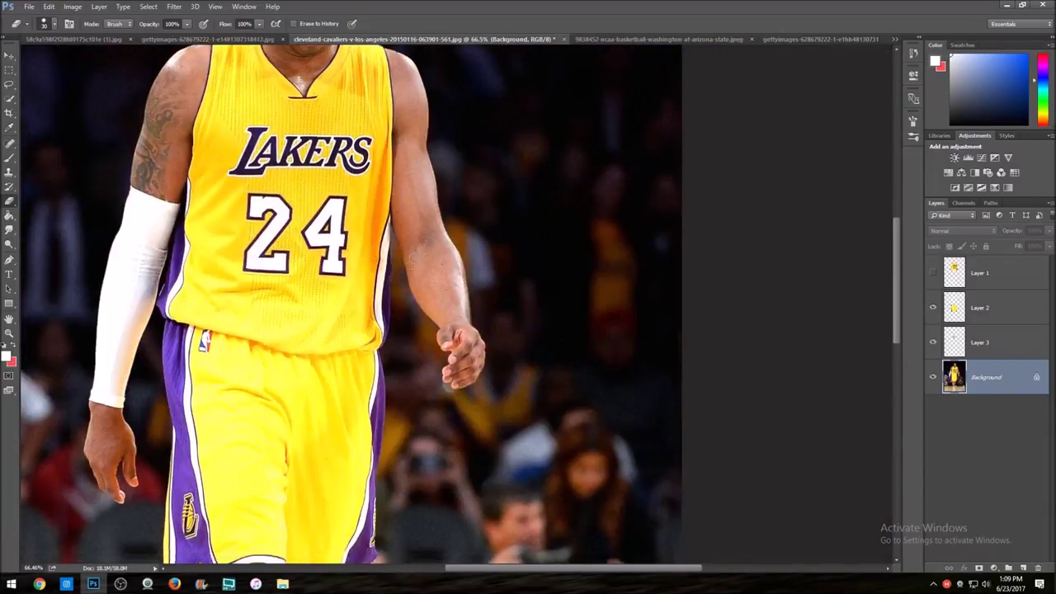
scroll(524, 377, "up", 3)
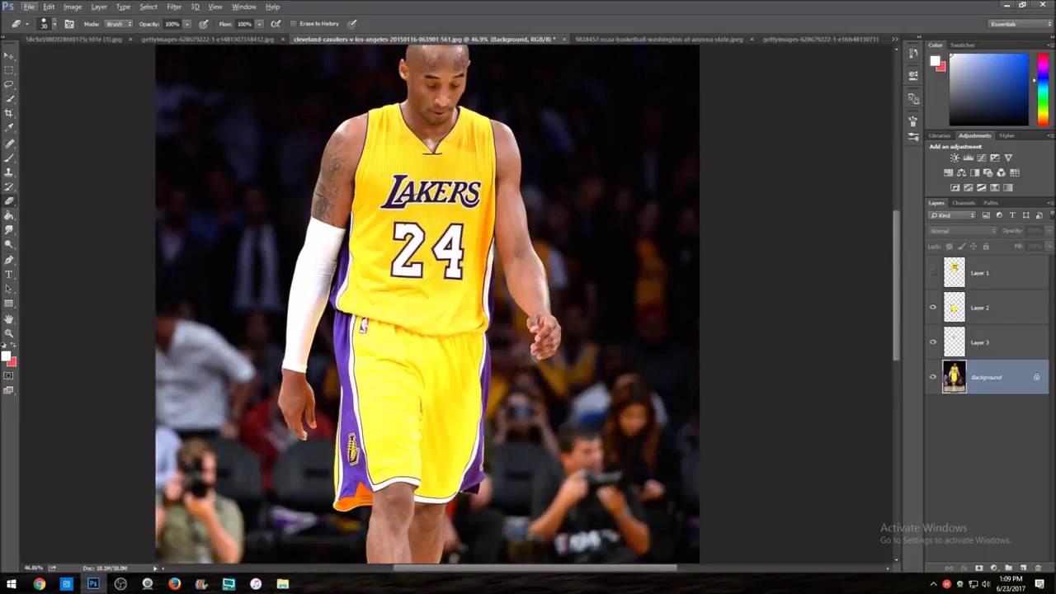
left_click(834, 38)
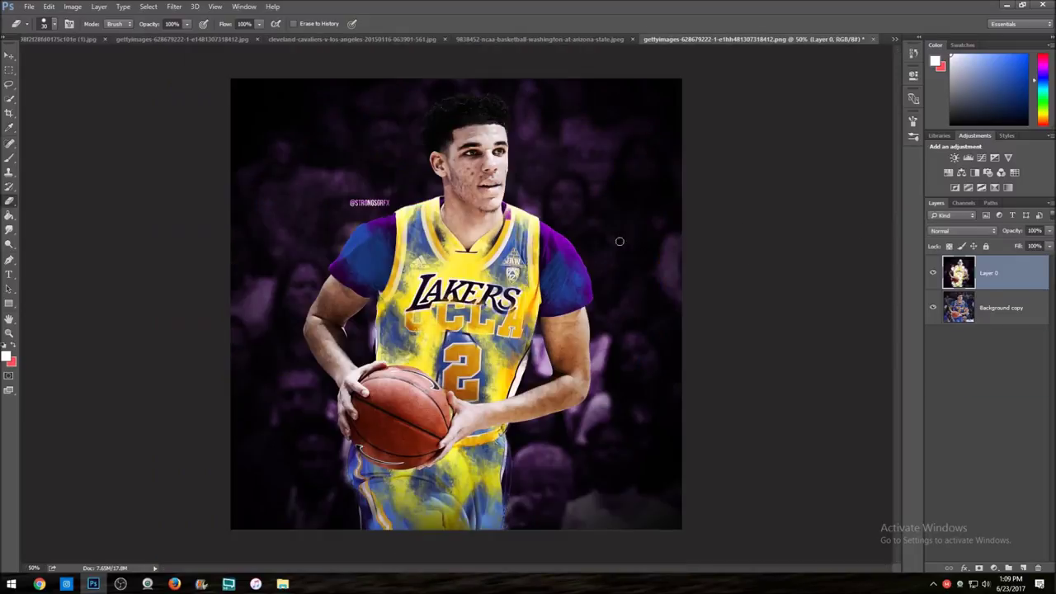